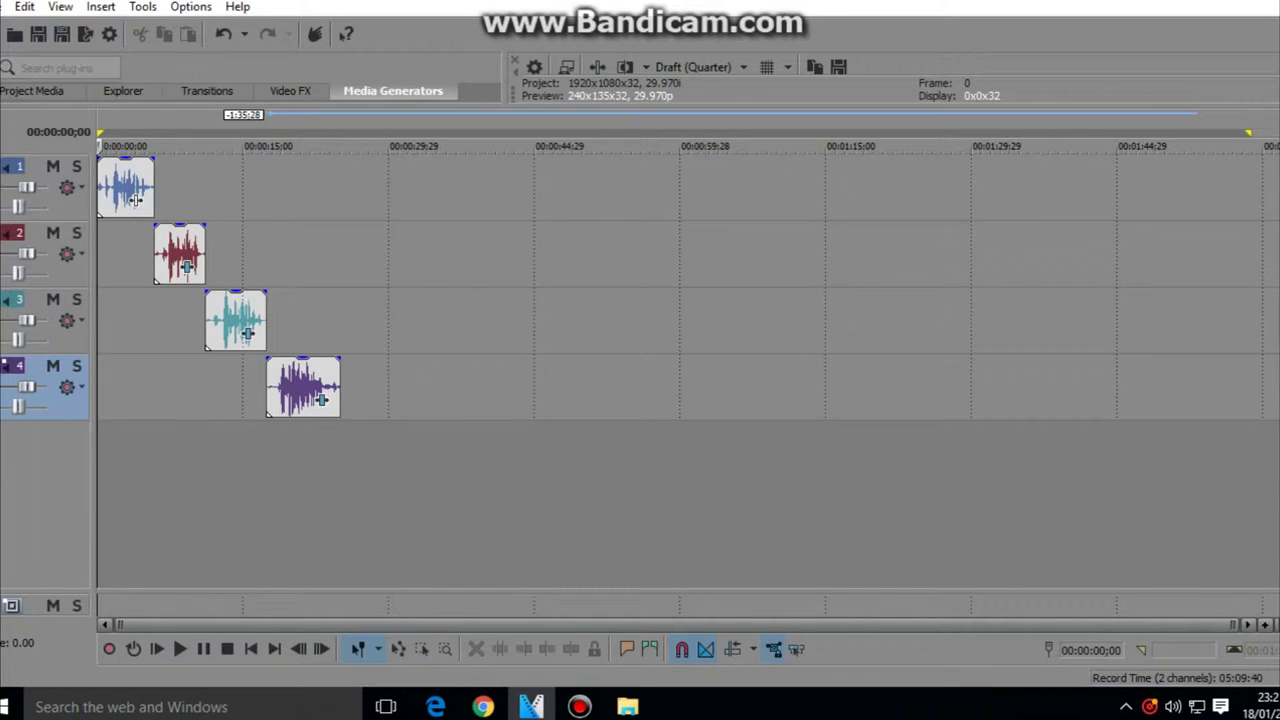
Play the four audio clips on the timeline to compare how each recording sounds.
{"action": "key", "text": "space"}
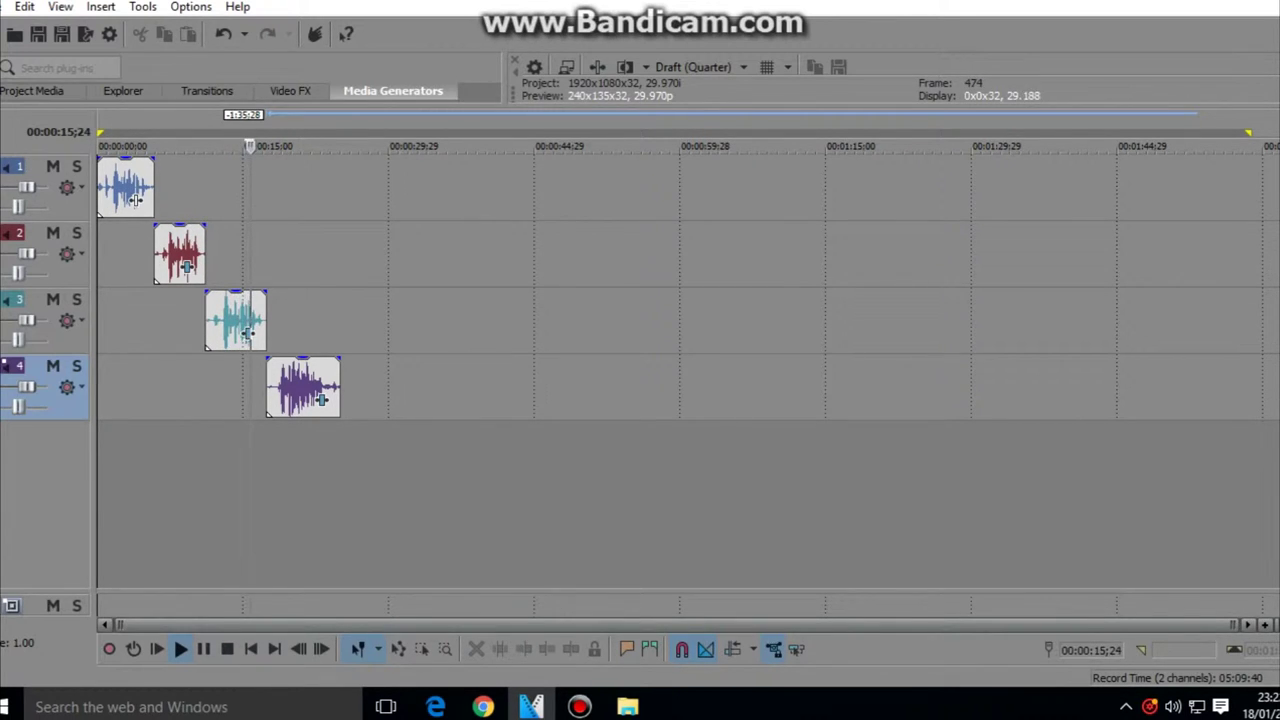
{"action": "left_click", "coordinate": [235, 320]}
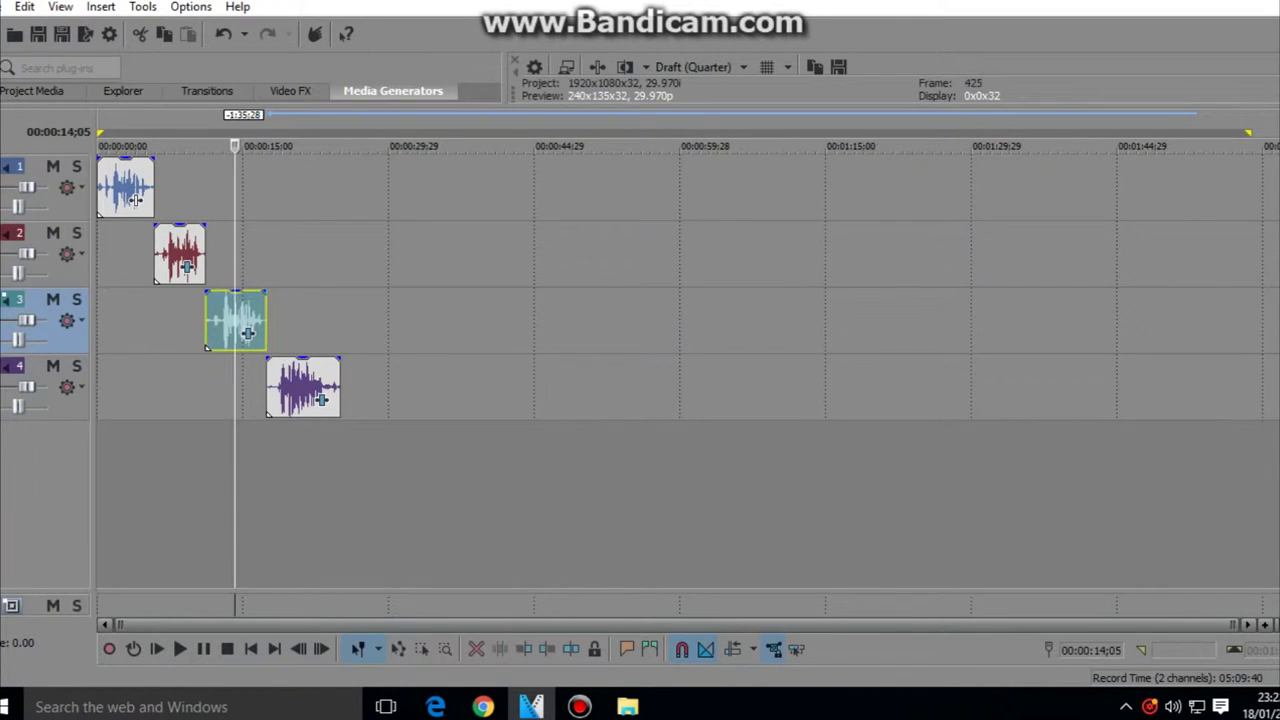
{"action": "key", "text": "space"}
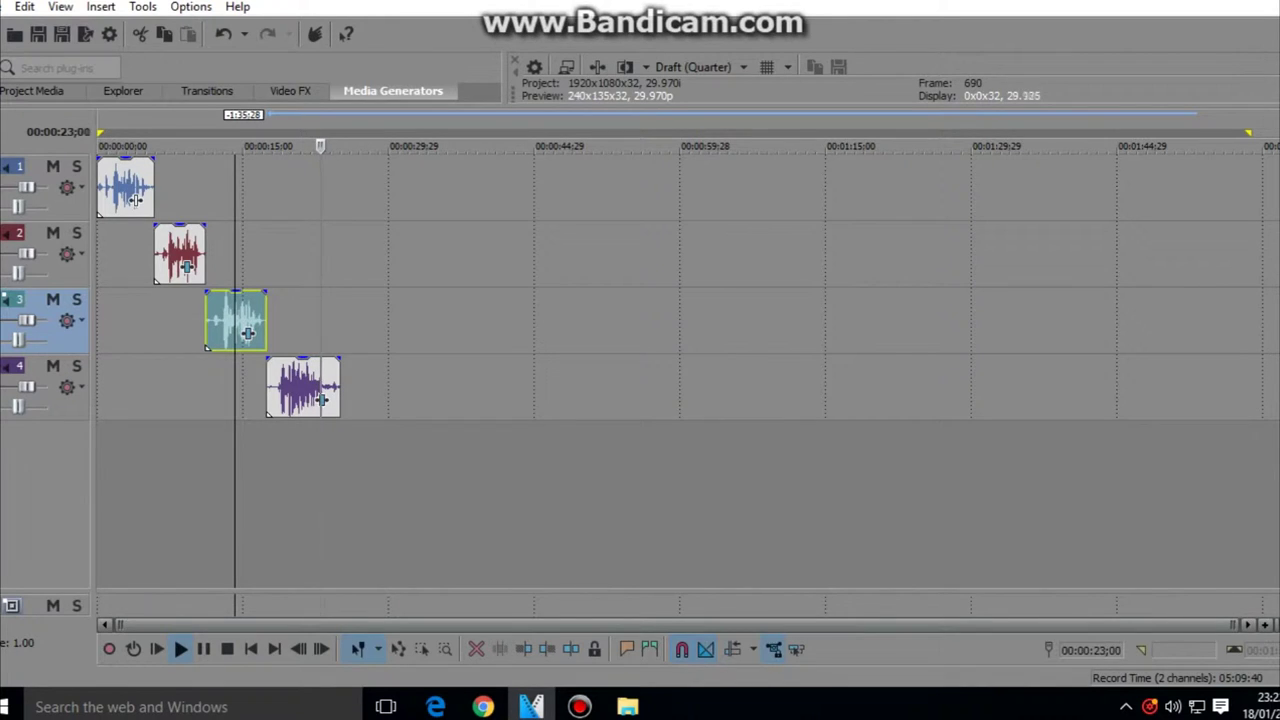
{"action": "left_click", "coordinate": [398, 387]}
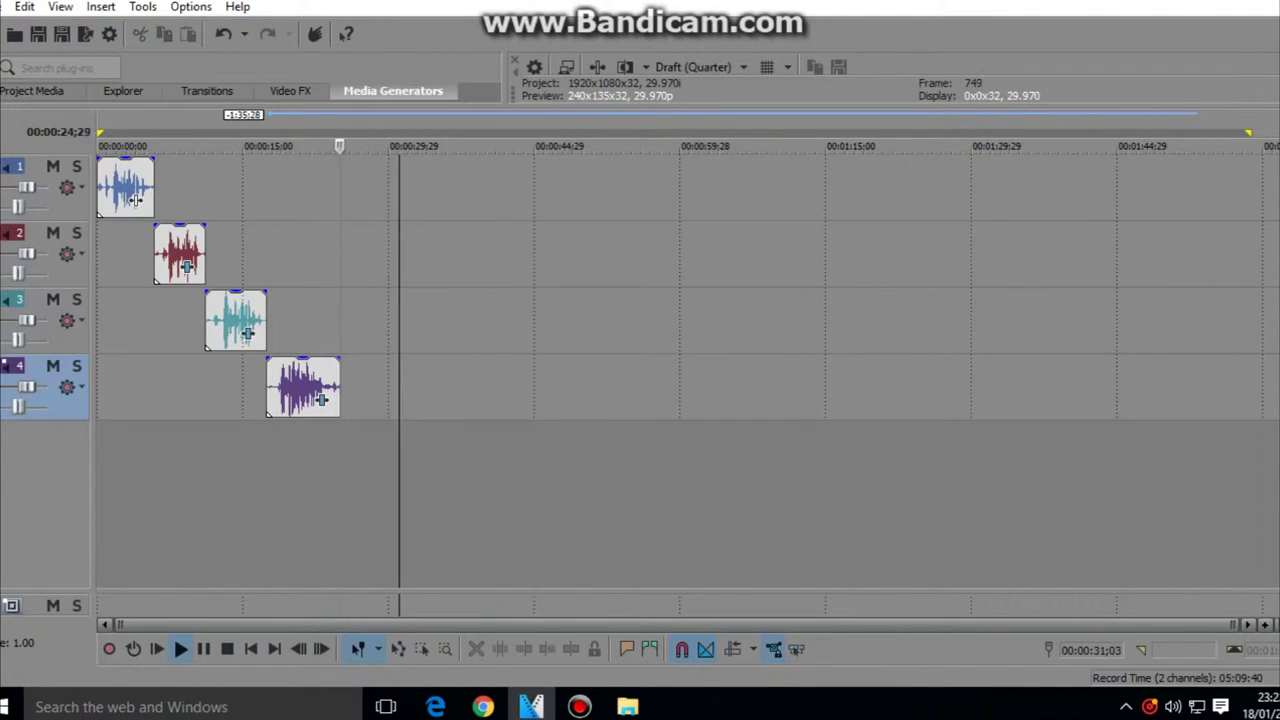
{"action": "left_click", "coordinate": [255, 387]}
{"action": "left_click", "coordinate": [135, 200]}
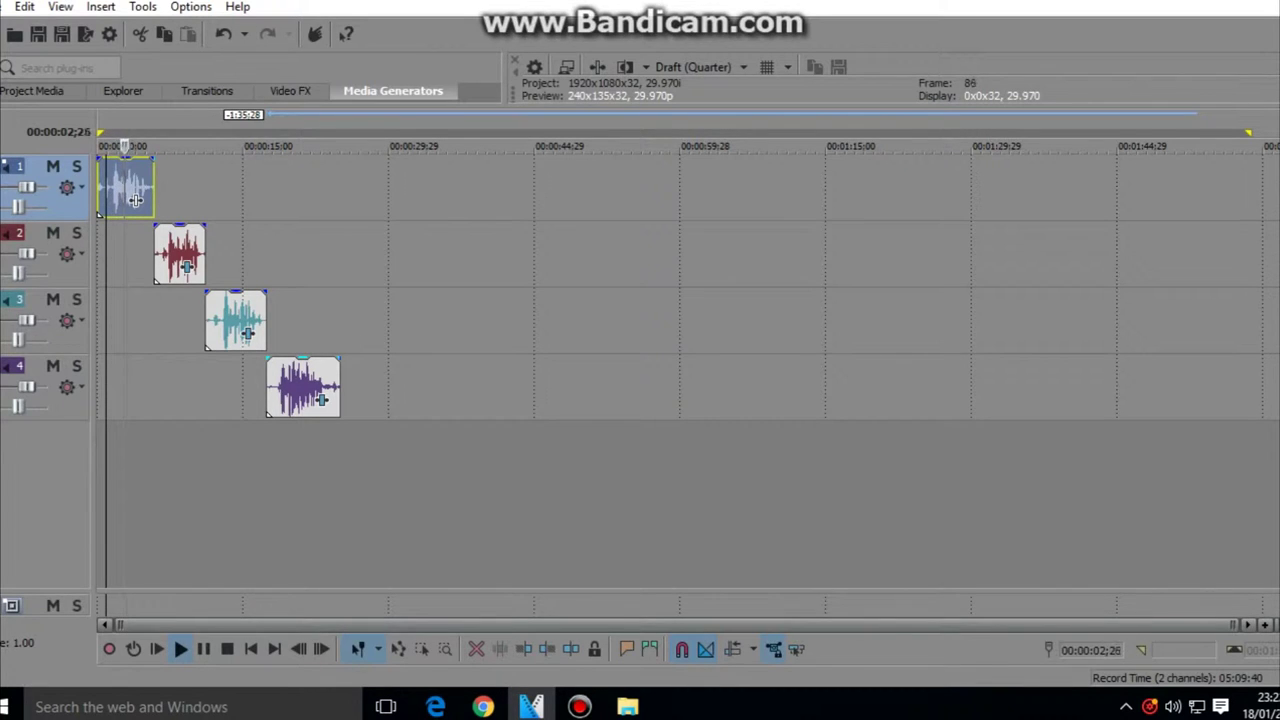
{"action": "left_click", "coordinate": [284, 387]}
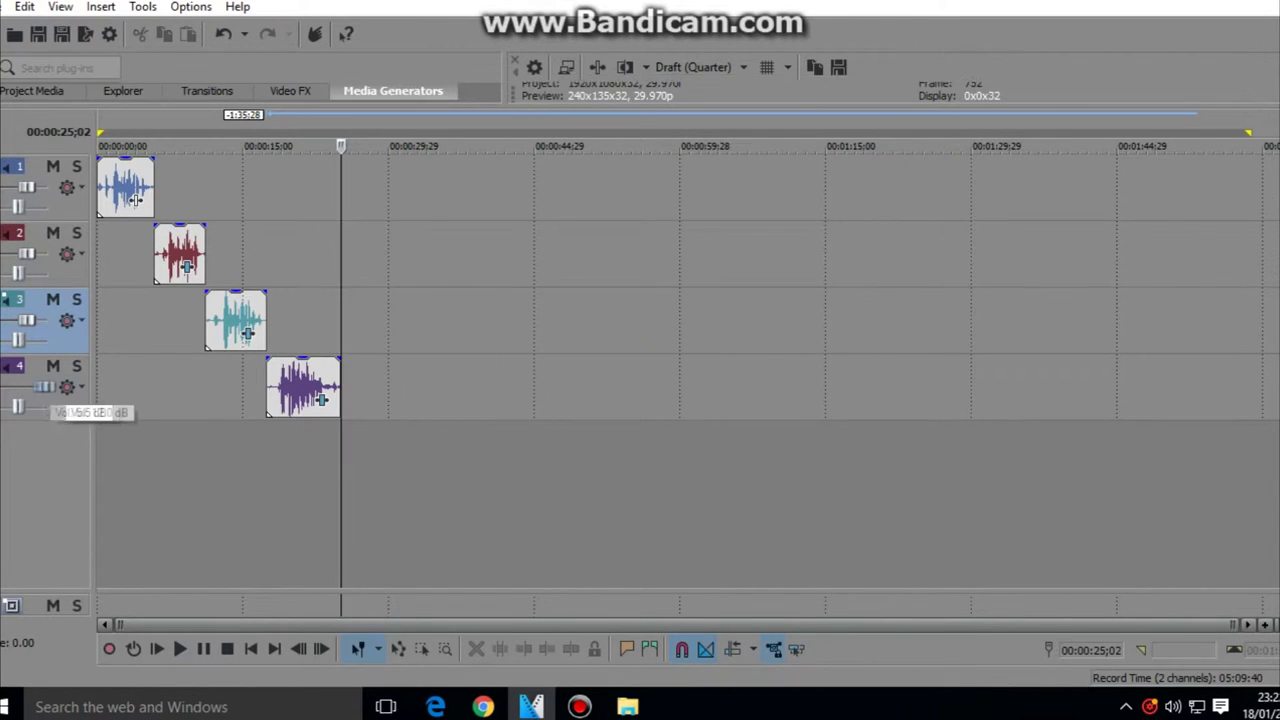
Replay the track 4 clip and lower that track's volume to roughly the same level as the other tracks.
{"action": "left_click", "coordinate": [278, 385]}
{"action": "key", "text": "space"}
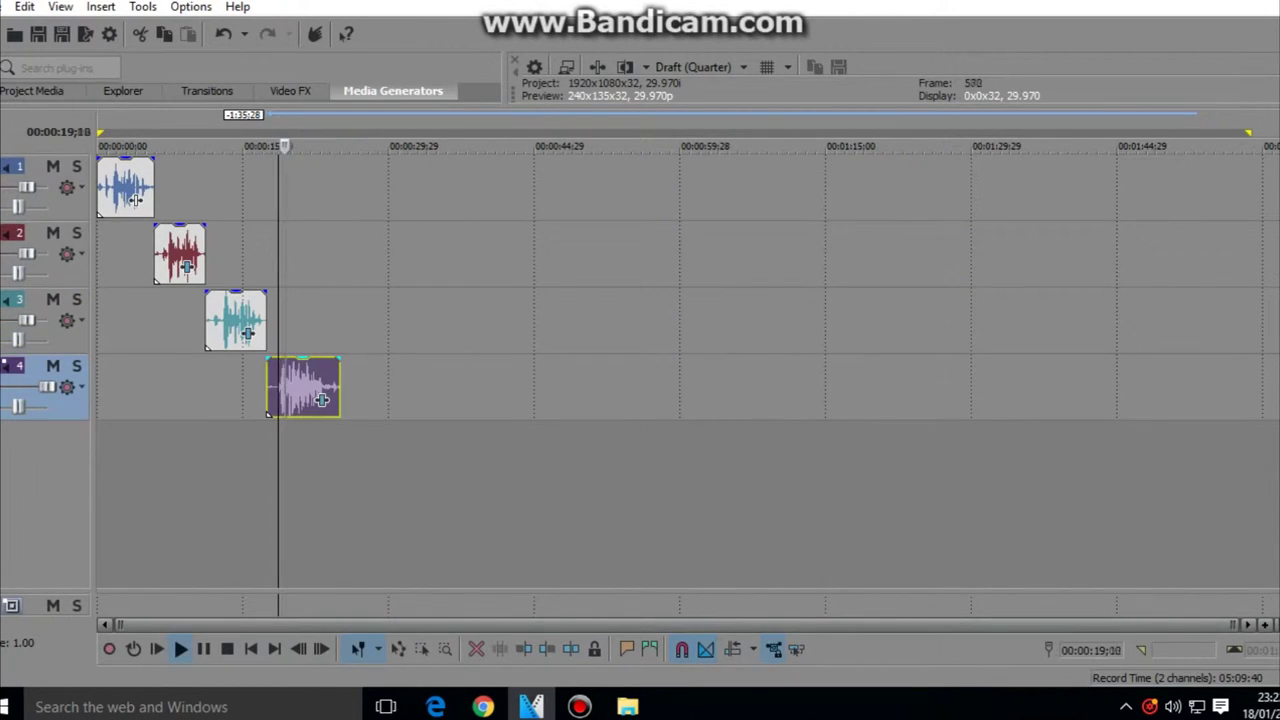
{"action": "mouse_move", "coordinate": [47, 388]}
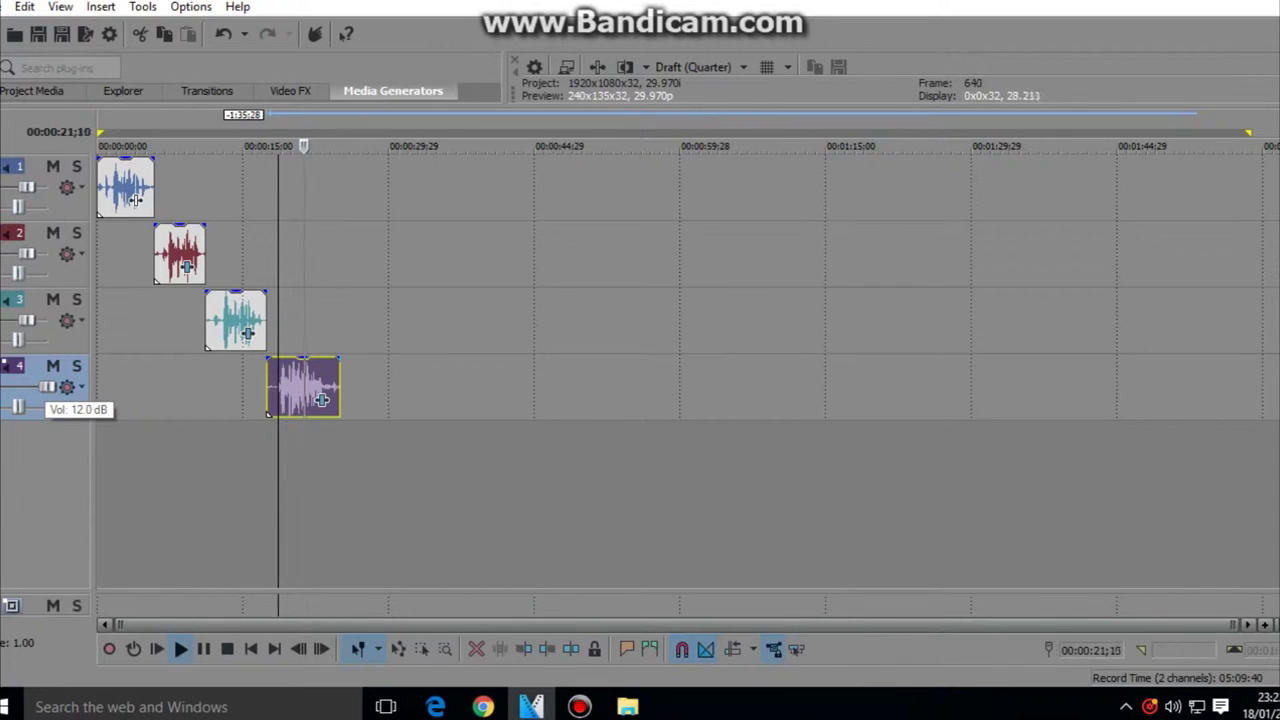
{"action": "key", "text": "space"}
{"action": "left_click_drag", "start_coordinate": [47, 388], "coordinate": [27, 388]}
{"action": "key", "text": "space"}
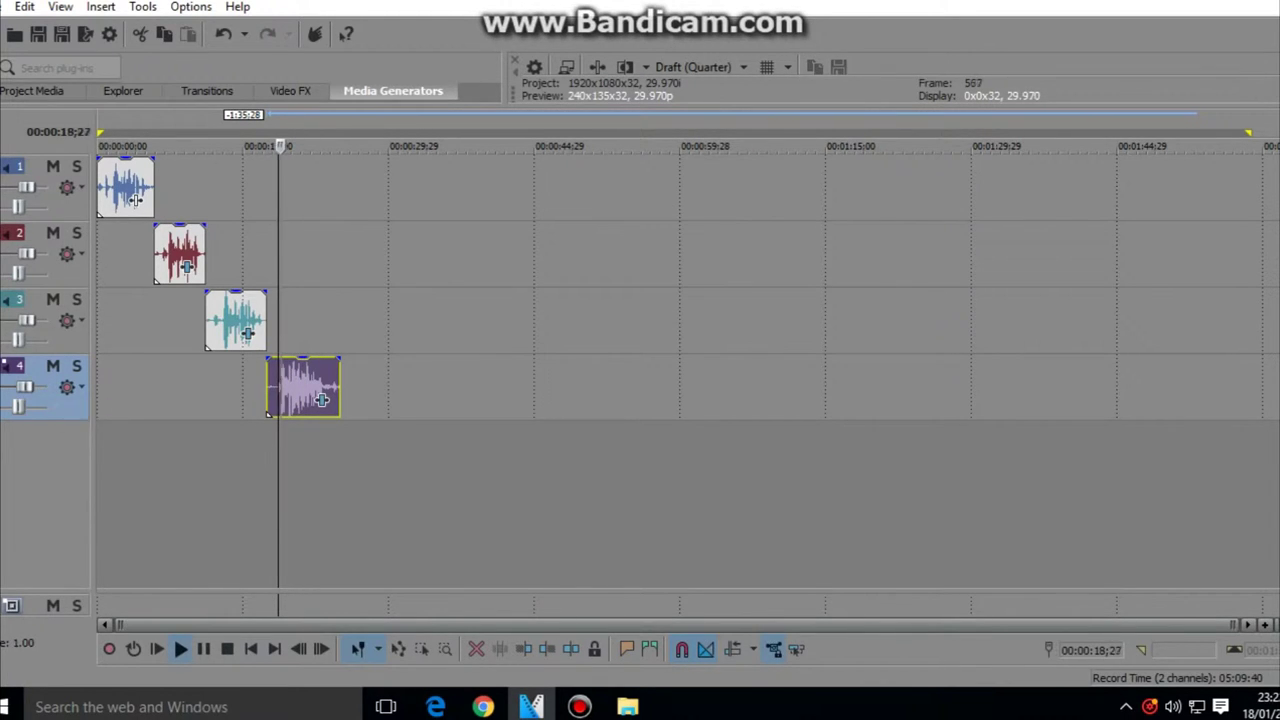
{"action": "key", "text": "space"}
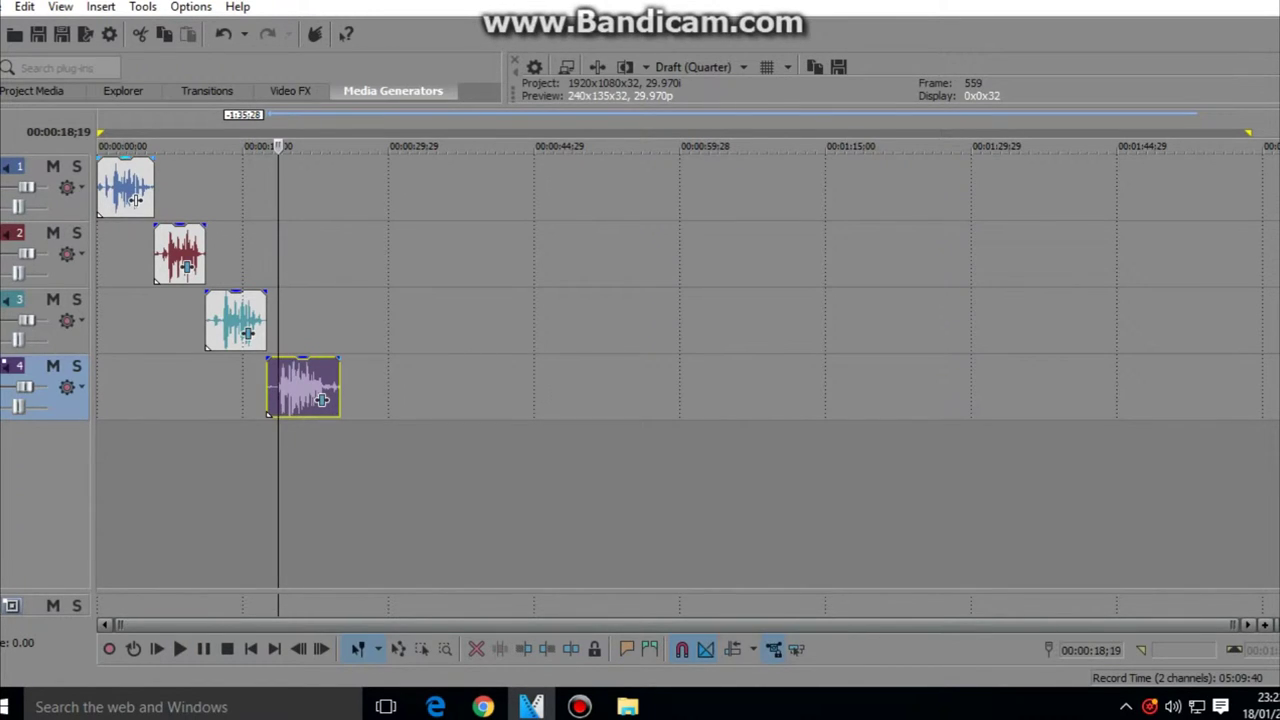
Play the project from the start and lower the volume of track 1 slightly.
{"action": "key", "text": "Home"}
{"action": "key", "text": "space"}
{"action": "mouse_move", "coordinate": [27, 187]}
{"action": "left_mouse_down"}
{"action": "mouse_move", "coordinate": [47, 187]}
{"action": "mouse_move", "coordinate": [26, 187]}
{"action": "left_mouse_up"}
{"action": "key", "text": "space"}
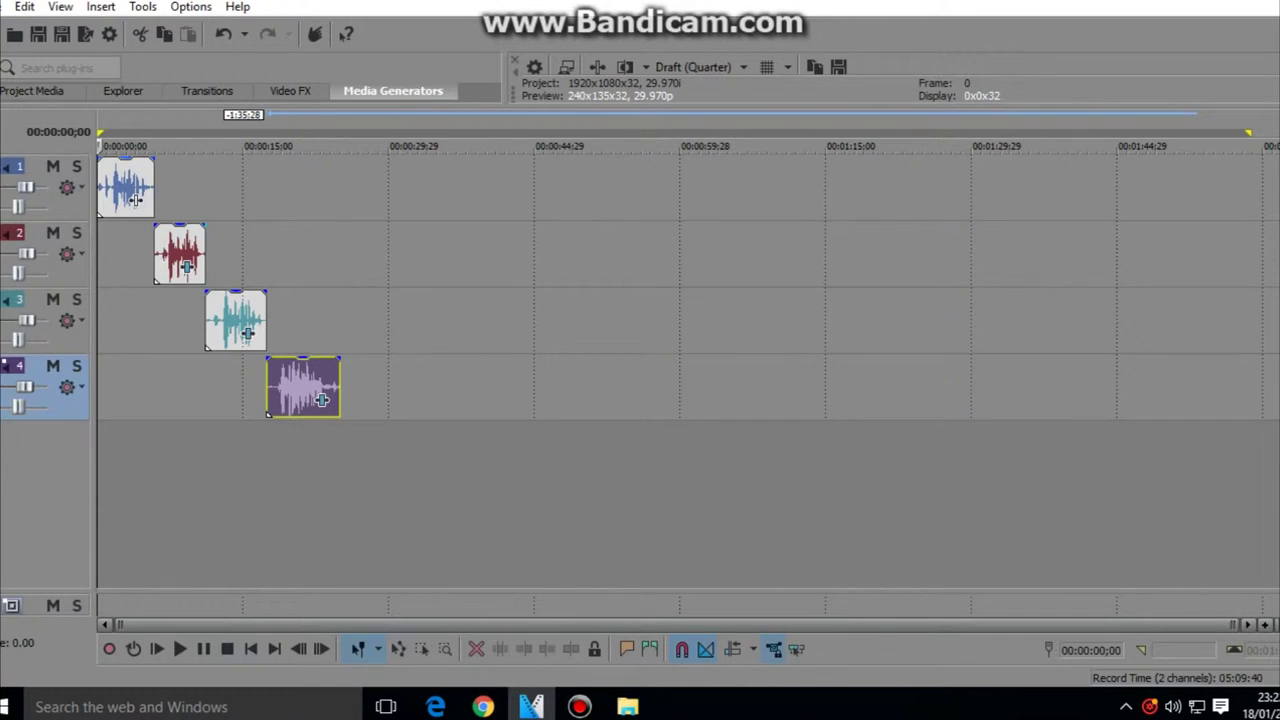
{"action": "left_click", "coordinate": [135, 199]}
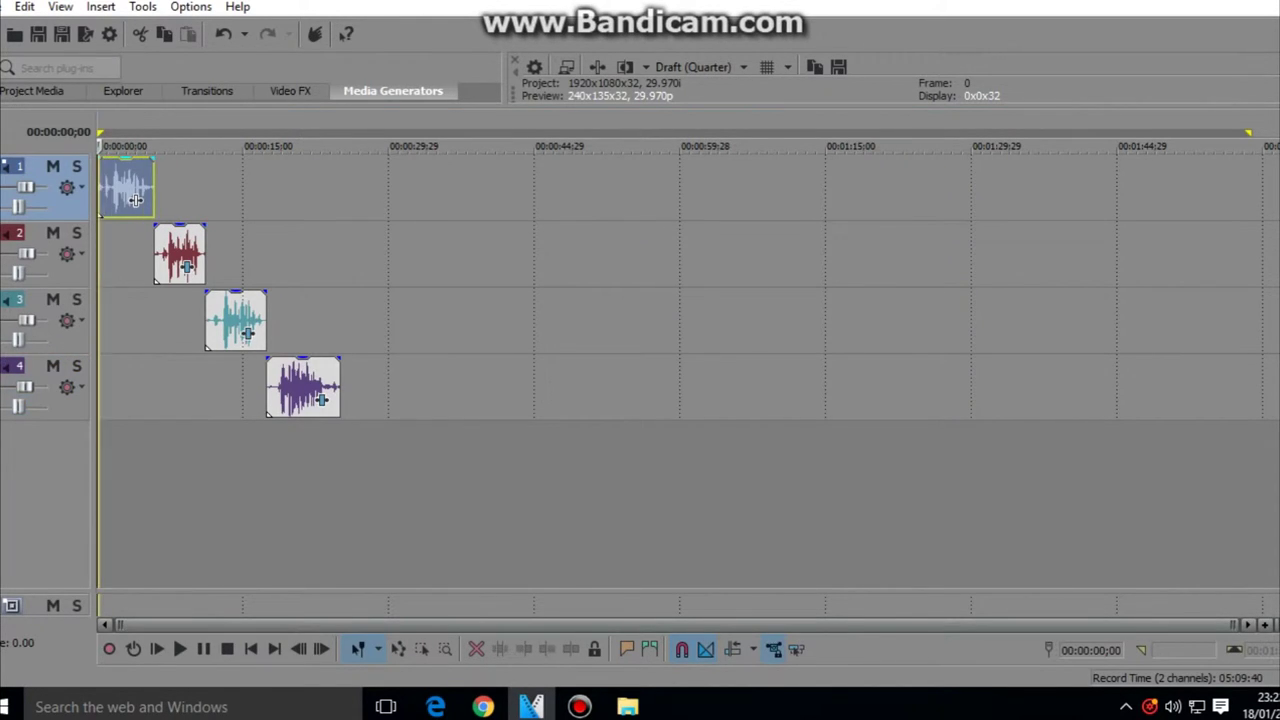
{"action": "left_click", "coordinate": [135, 199]}
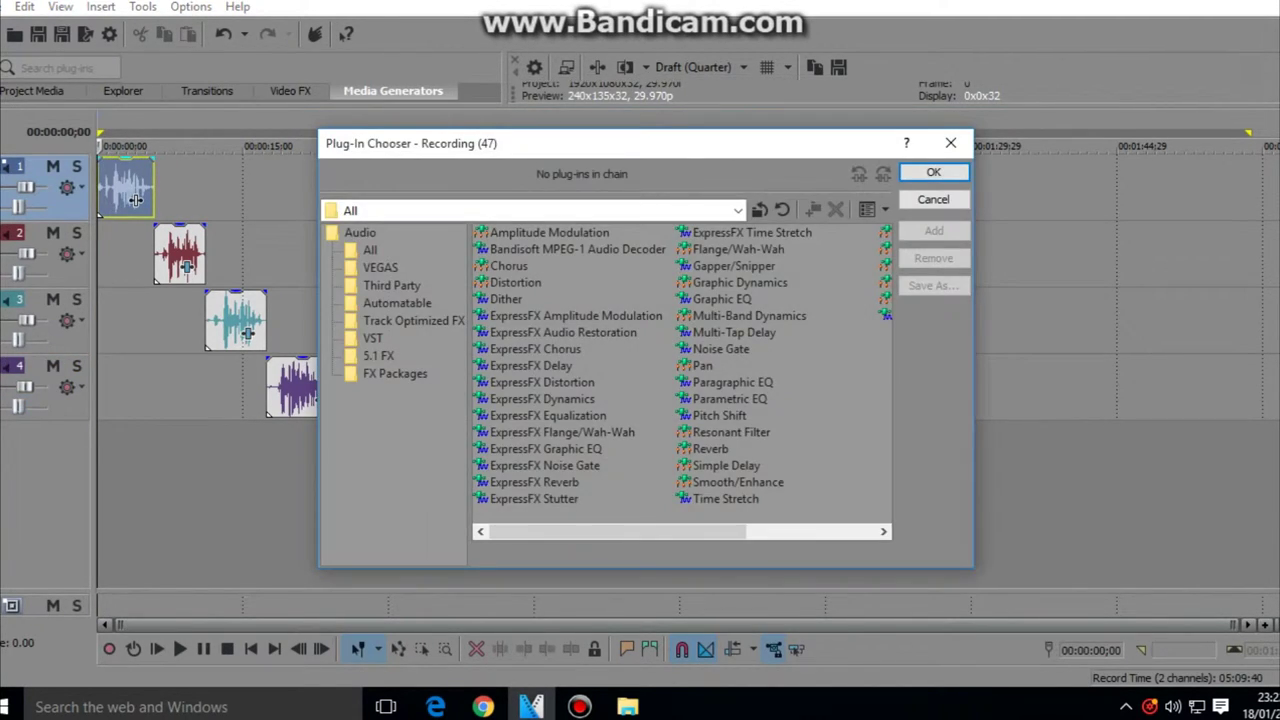
{"action": "left_click", "coordinate": [950, 143]}
Widen the track headers and add the Track Noise Gate event effect to the clip on track 1.
{"action": "scroll", "coordinate": [640, 287], "scroll_direction": "up", "scroll_amount": 4}
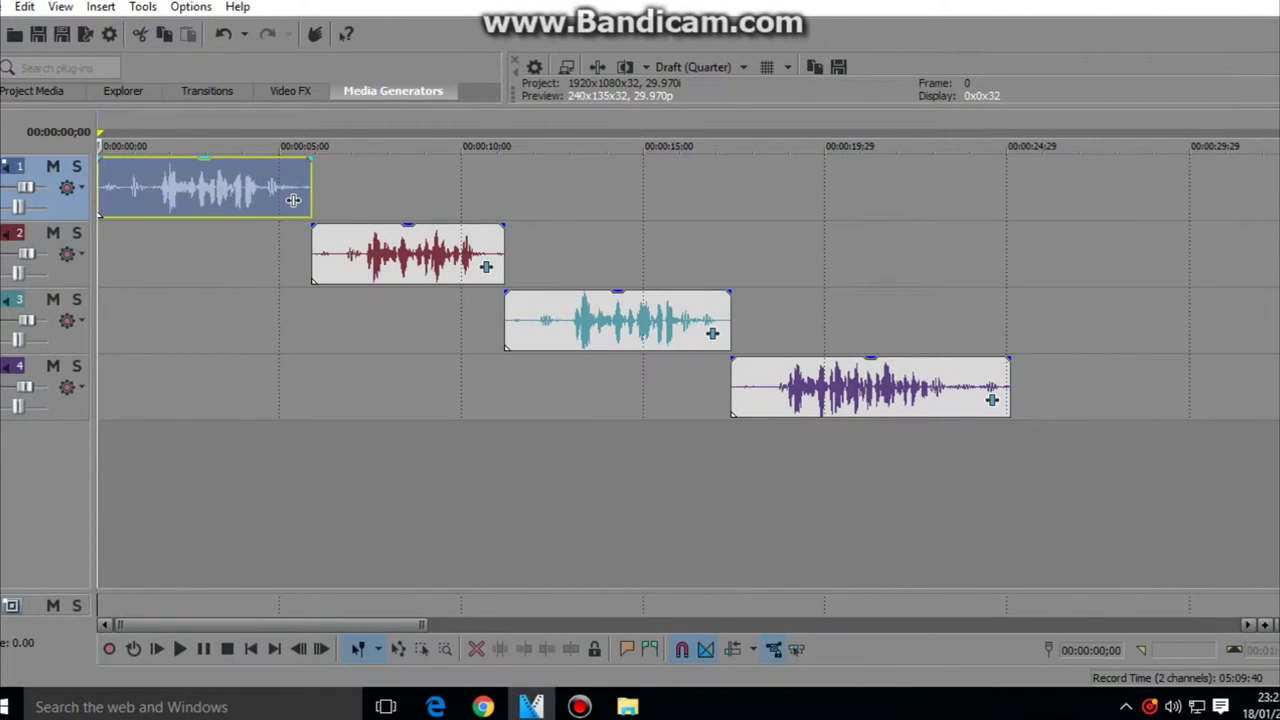
{"action": "left_click_drag", "start_coordinate": [93, 190], "coordinate": [193, 190]}
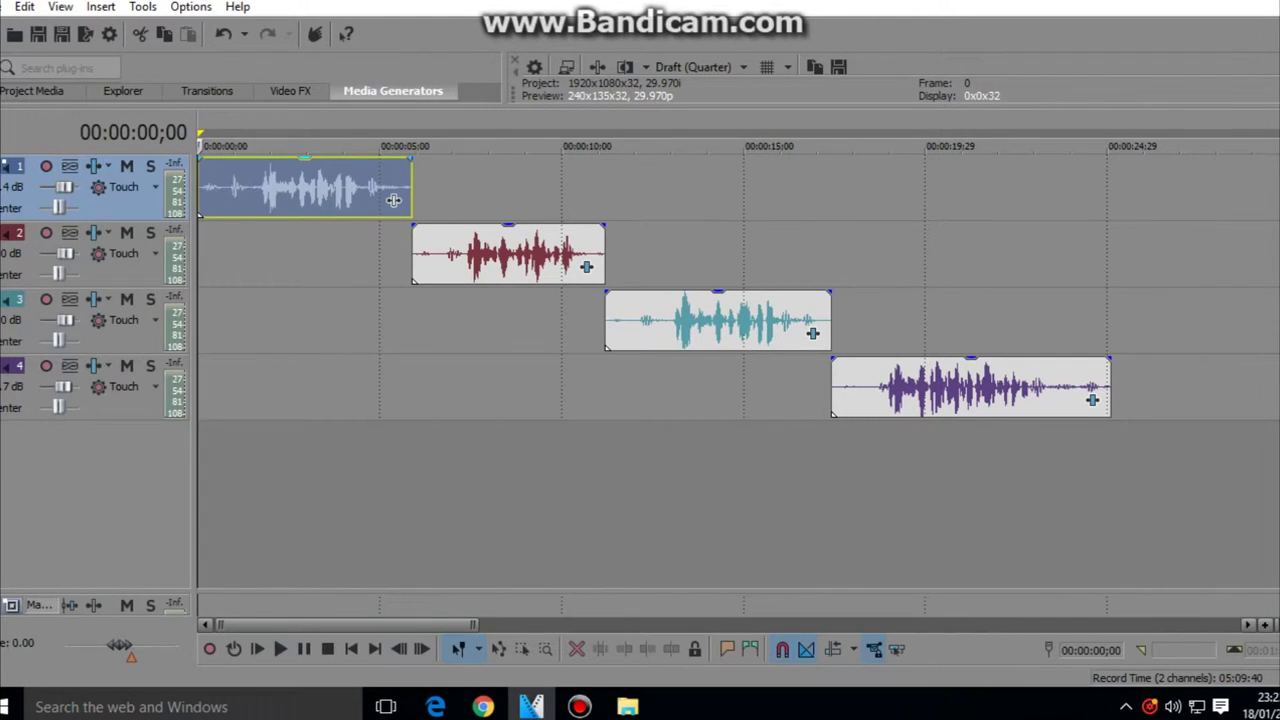
{"action": "left_click", "coordinate": [393, 200]}
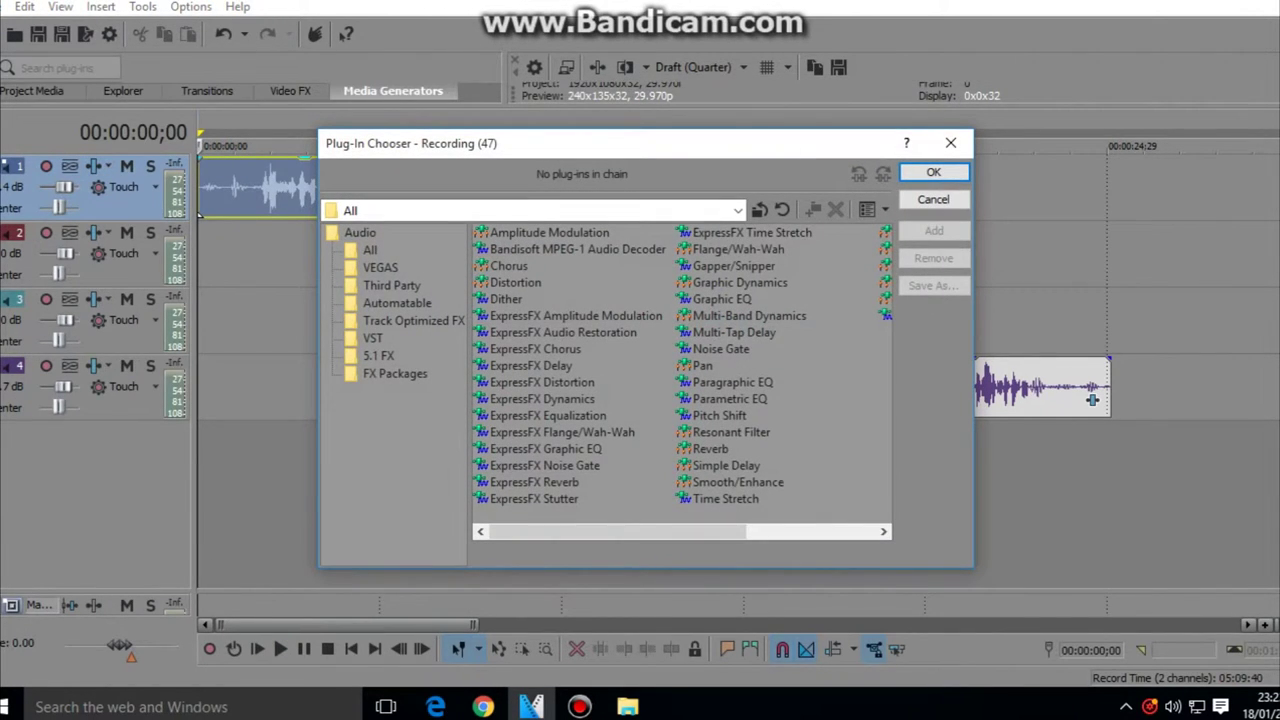
{"action": "mouse_move", "coordinate": [617, 531]}
{"action": "left_mouse_down"}
{"action": "mouse_move", "coordinate": [746, 531]}
{"action": "mouse_move", "coordinate": [617, 531]}
{"action": "left_mouse_up"}
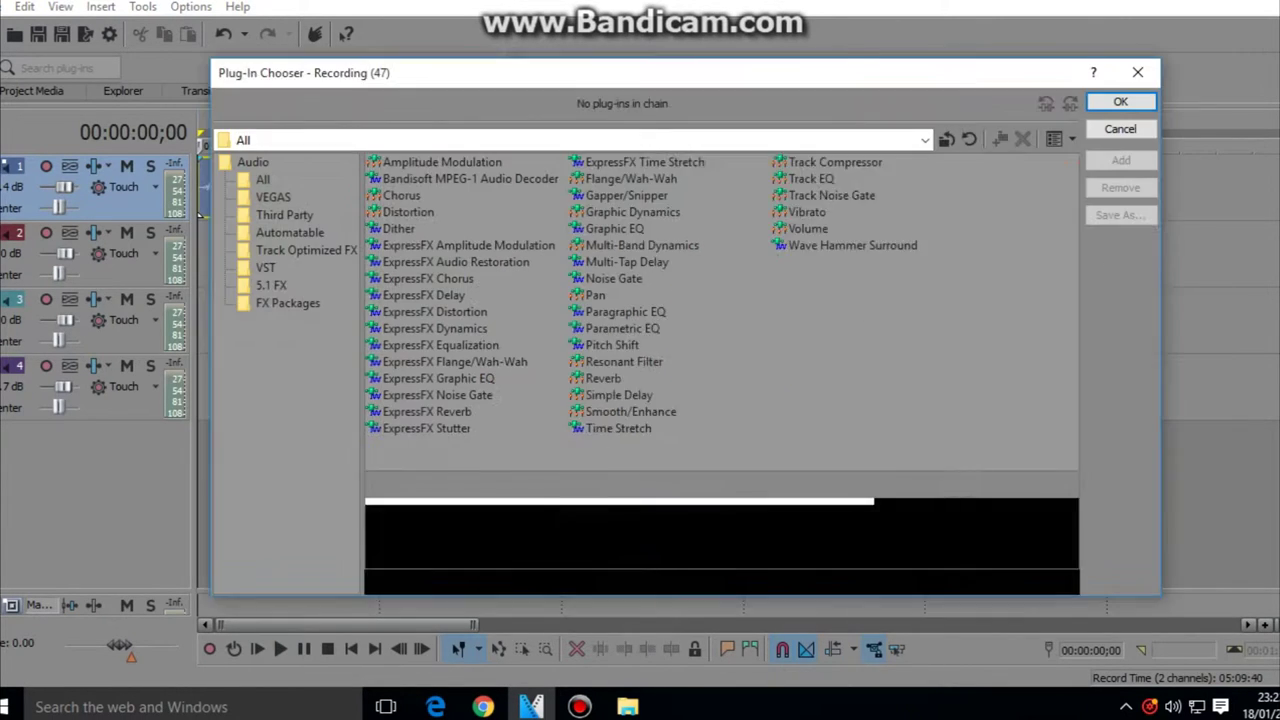
{"action": "left_click_drag", "start_coordinate": [1159, 602], "coordinate": [1159, 650]}
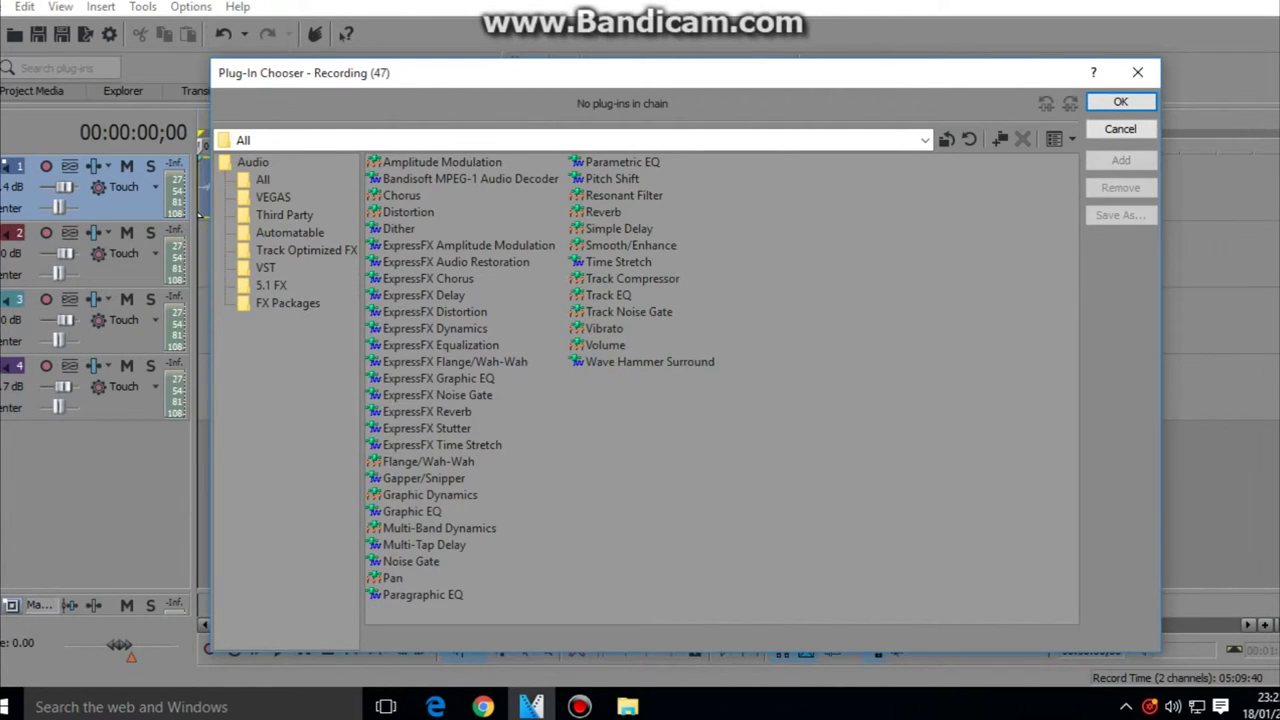
{"action": "left_click", "coordinate": [835, 228]}
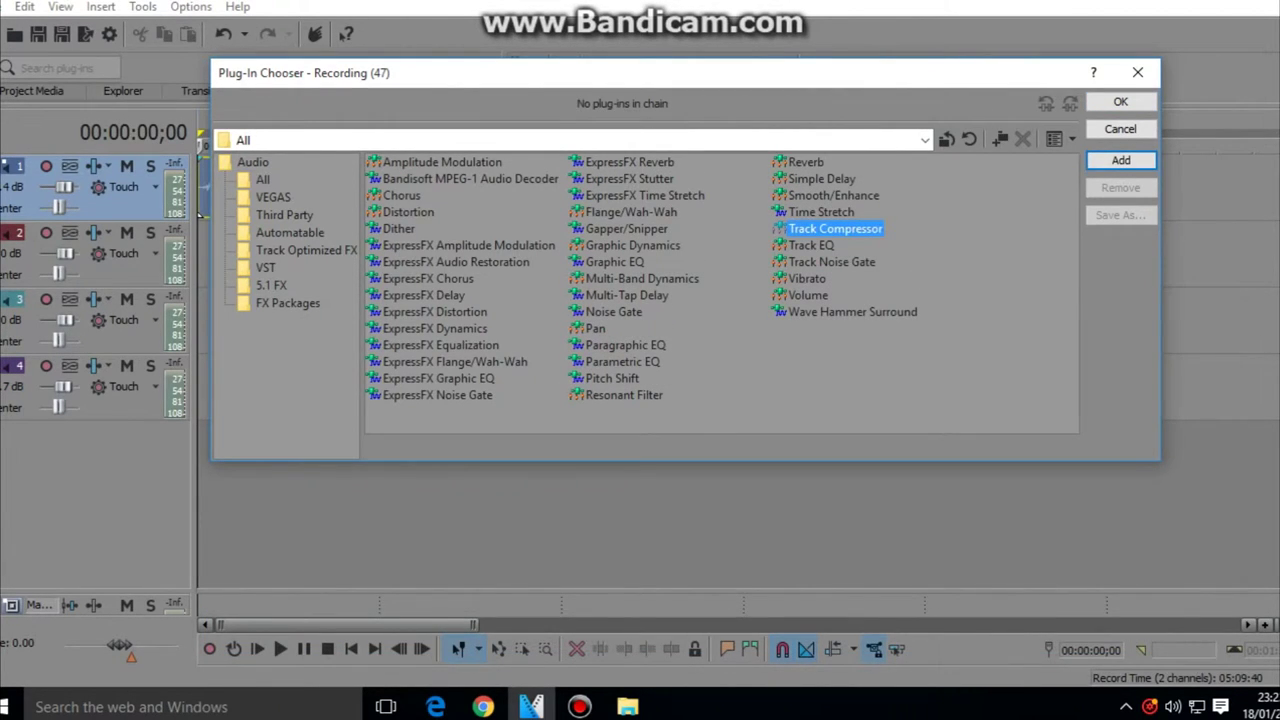
{"action": "left_click", "coordinate": [811, 245]}
{"action": "left_click", "coordinate": [831, 261]}
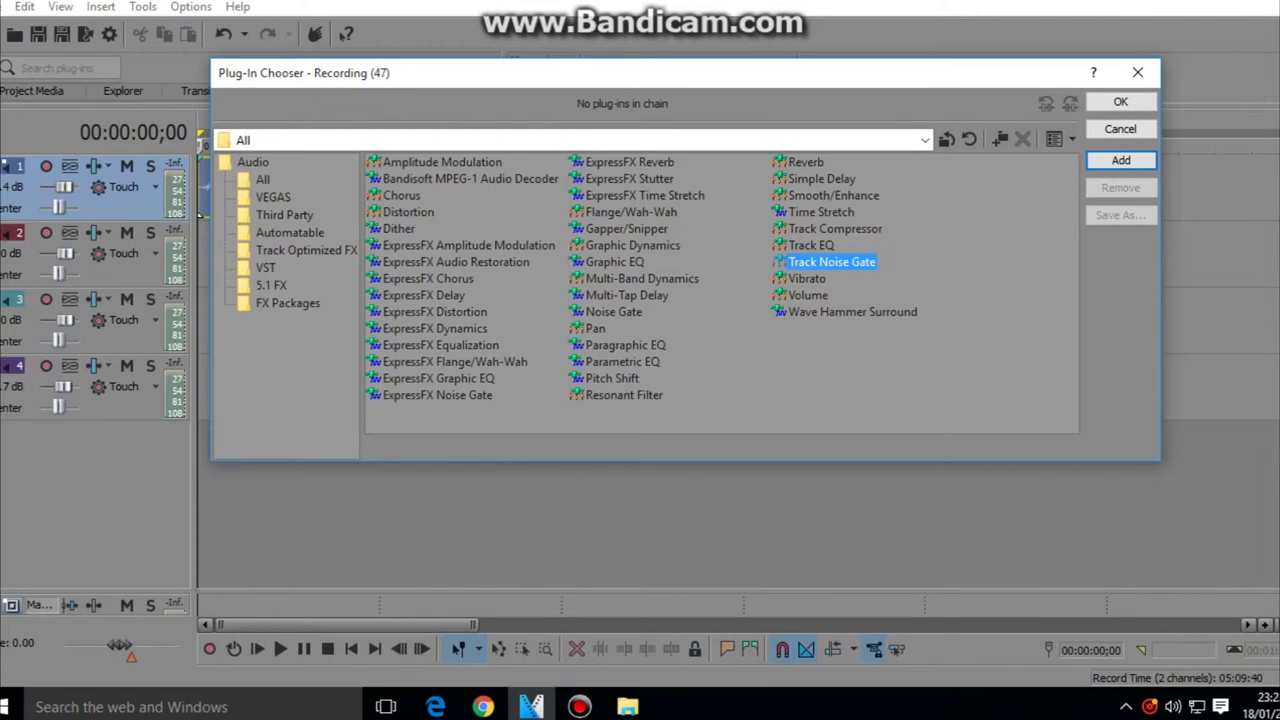
{"action": "left_click", "coordinate": [1120, 160]}
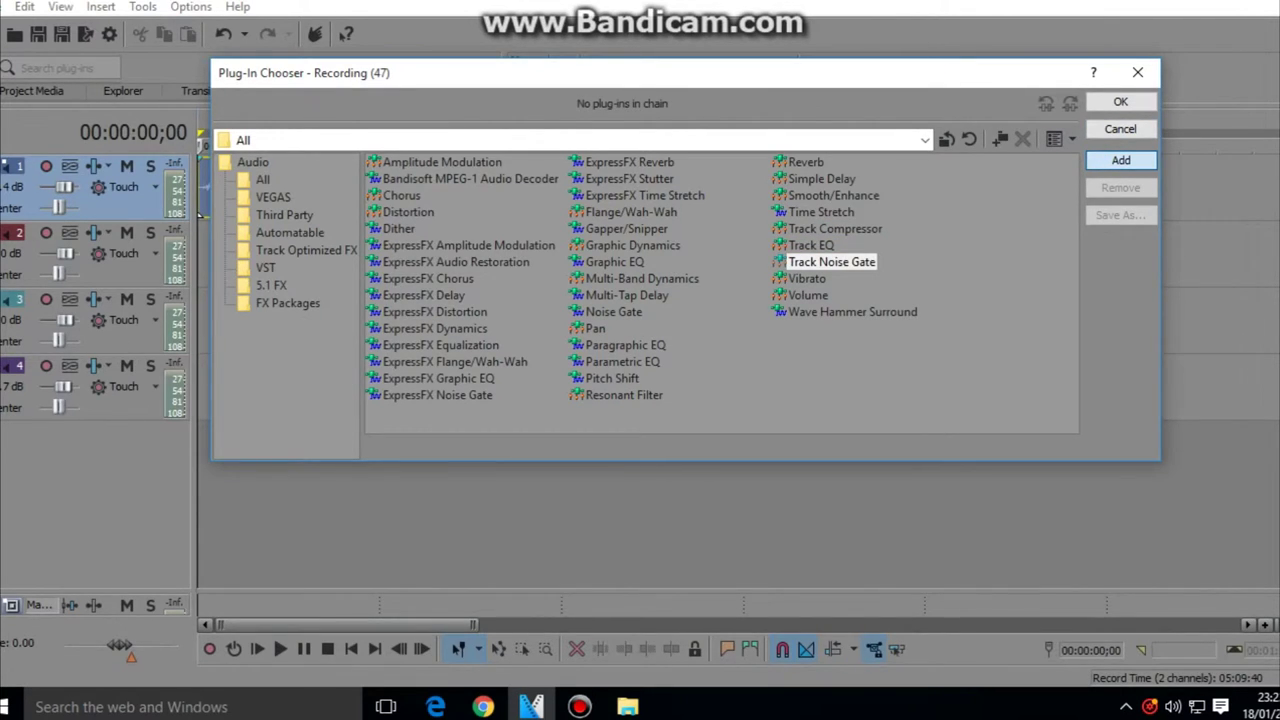
{"action": "left_click", "coordinate": [1120, 101]}
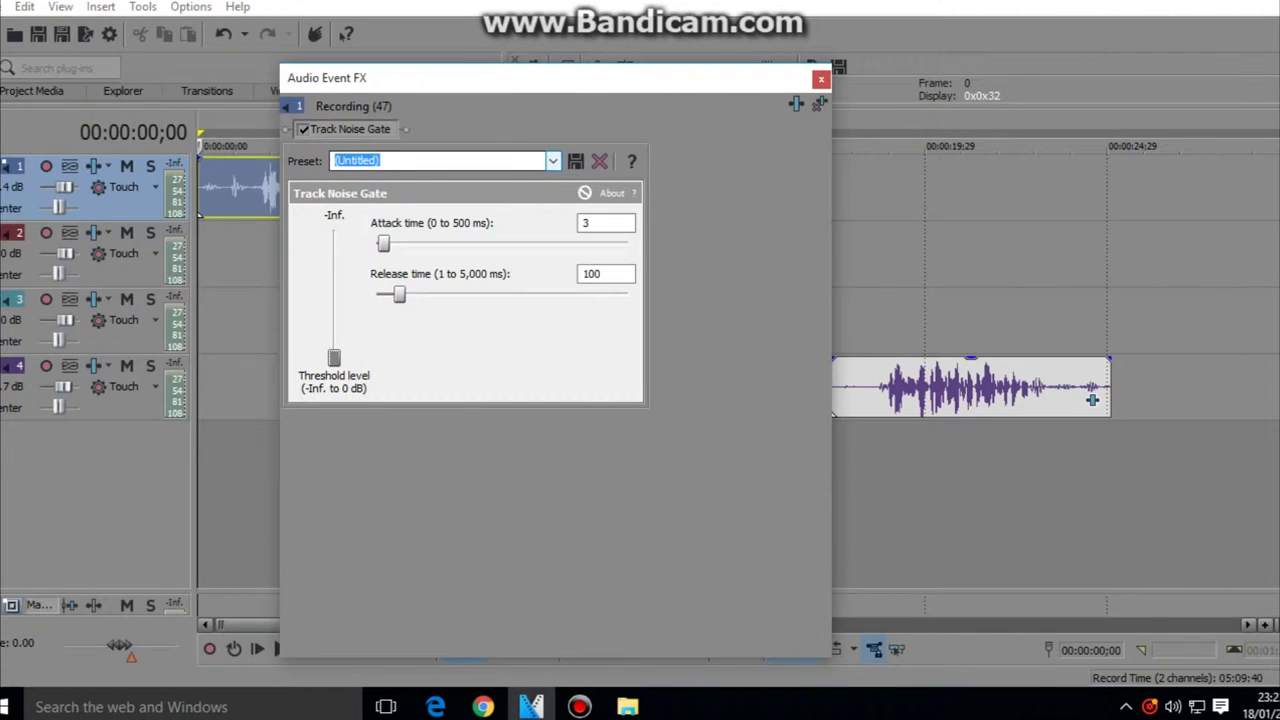
Apply the youtbe preset to the Track Noise Gate effect.
{"action": "left_click", "coordinate": [552, 161]}
{"action": "key", "text": "Down"}
{"action": "key", "text": "Down"}
{"action": "key", "text": "Down"}
{"action": "key", "text": "Down"}
{"action": "key", "text": "Down"}
{"action": "key", "text": "Down"}
{"action": "key", "text": "Down"}
{"action": "key", "text": "Return"}
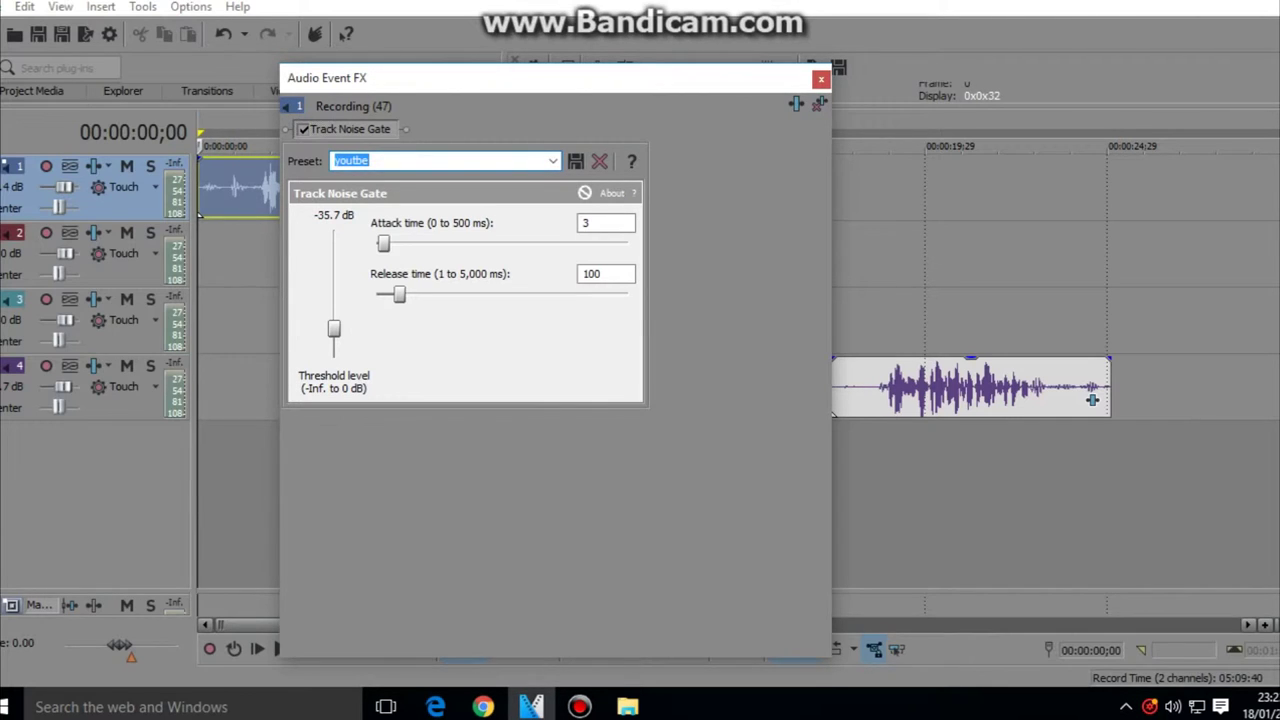
Return the Track Noise Gate to the (Untitled) preset.
{"action": "key", "text": "alt+Down"}
{"action": "key", "text": "Up"}
{"action": "key", "text": "Up"}
{"action": "key", "text": "Up"}
{"action": "key", "text": "Up"}
{"action": "key", "text": "Up"}
{"action": "key", "text": "Up"}
{"action": "key", "text": "Up"}
{"action": "key", "text": "Return"}
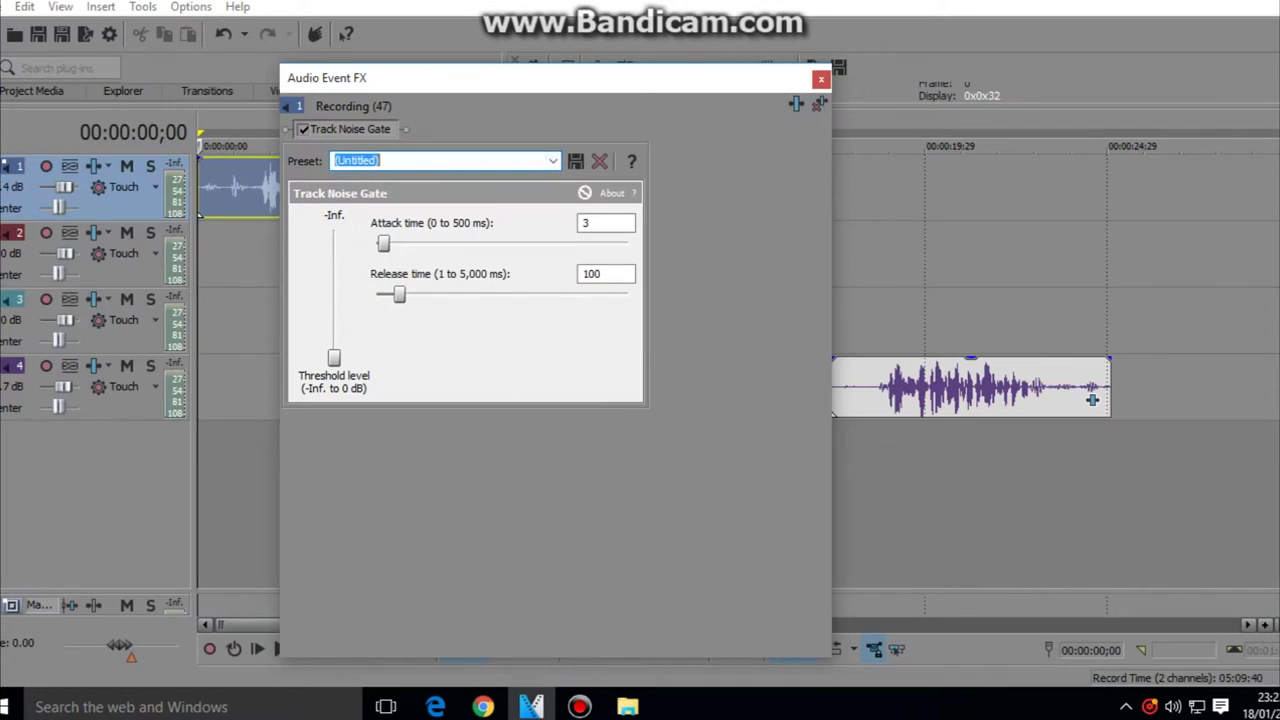
Reload the youtbe preset with a threshold level of -36.8 dB and delete the stored preset.
{"action": "key", "text": "alt+Down"}
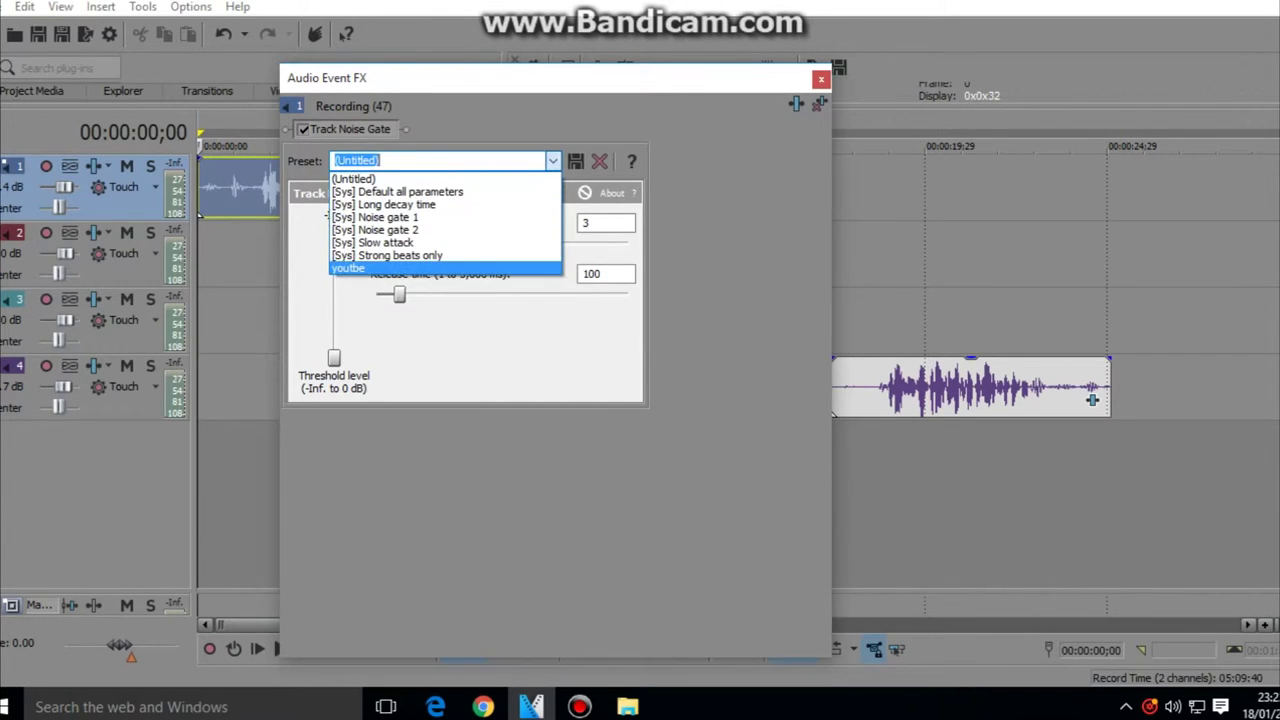
{"action": "key", "text": "Return"}
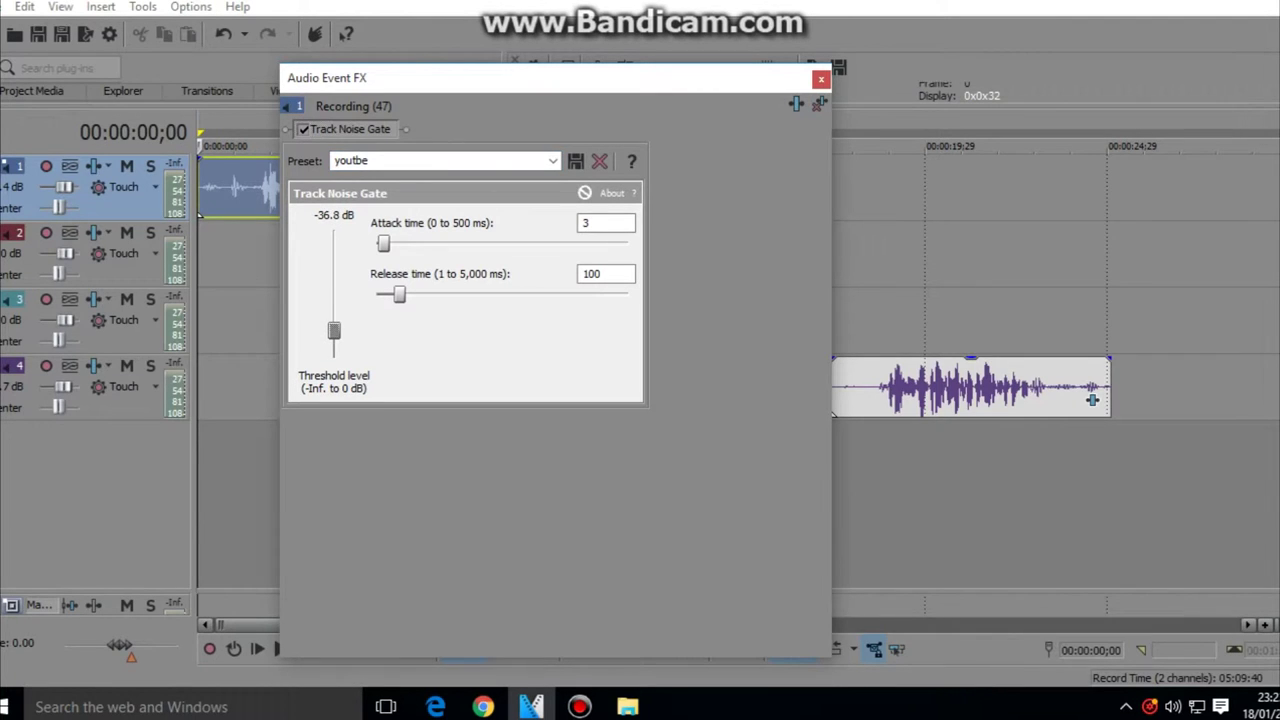
{"action": "key", "text": "alt+Down"}
{"action": "key", "text": "Up"}
{"action": "key", "text": "Up"}
{"action": "key", "text": "Up"}
{"action": "key", "text": "Up"}
{"action": "key", "text": "Up"}
{"action": "key", "text": "Up"}
{"action": "key", "text": "Return"}
Look through the system presets available for the Track Noise Gate, keeping (Untitled) selected.
{"action": "key", "text": "alt+Down"}
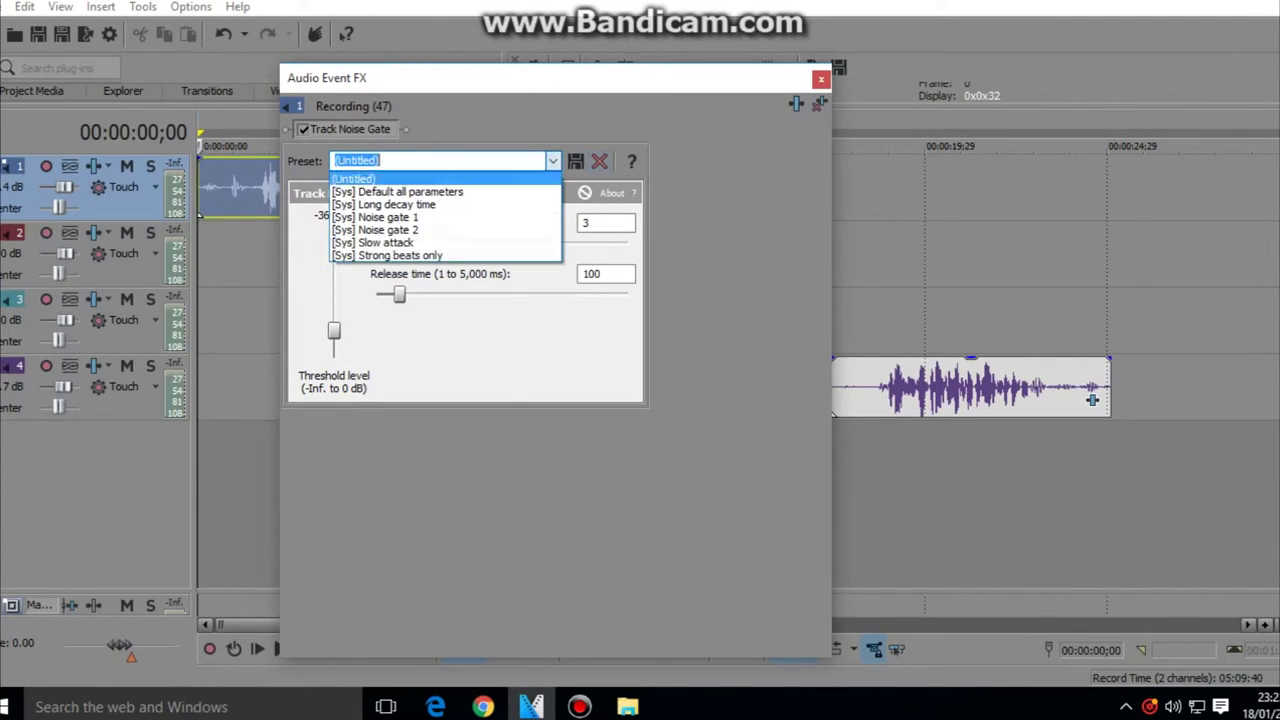
{"action": "key", "text": "Down"}
{"action": "key", "text": "Down"}
{"action": "key", "text": "Down"}
{"action": "key", "text": "Down"}
{"action": "key", "text": "Down"}
{"action": "key", "text": "Down"}
{"action": "key", "text": "Up"}
{"action": "key", "text": "Up"}
{"action": "key", "text": "Up"}
{"action": "key", "text": "Up"}
{"action": "key", "text": "Up"}
{"action": "key", "text": "Up"}
{"action": "key", "text": "Return"}
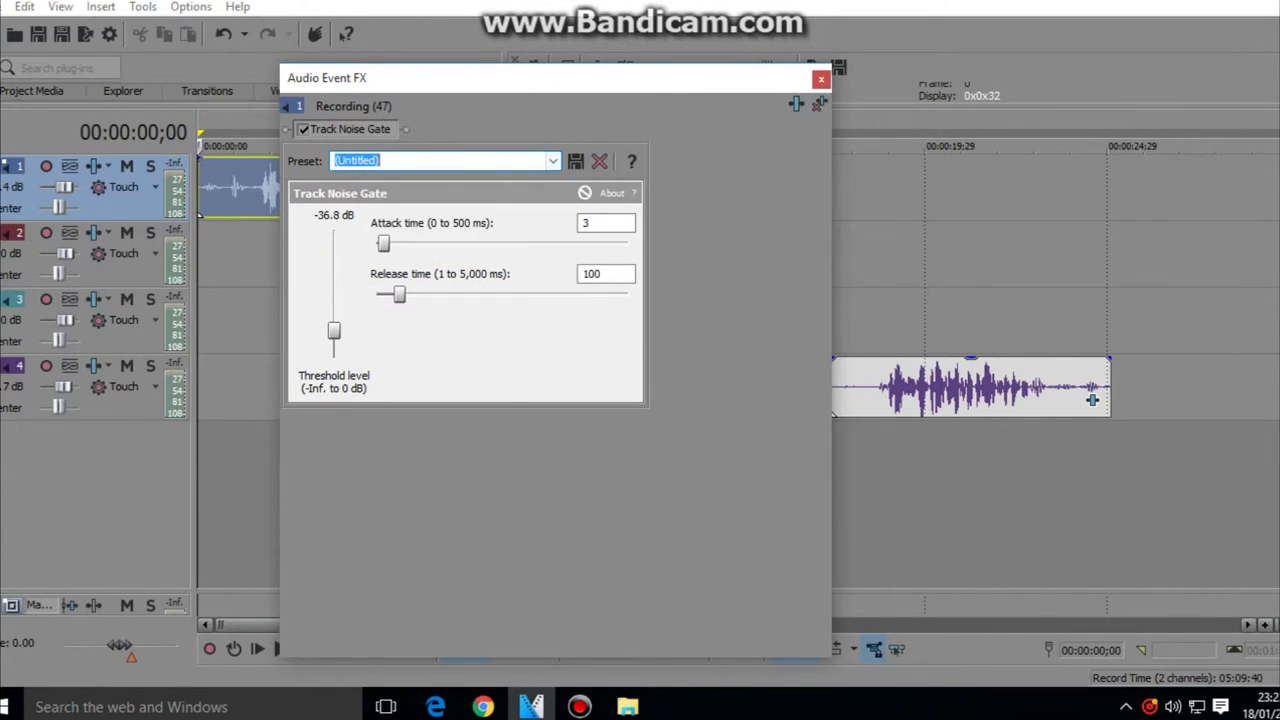
Lower the Track Noise Gate threshold level to -37.9 dB and name the preset youtube.
{"action": "key", "text": "Tab"}
{"action": "key", "text": "Down"}
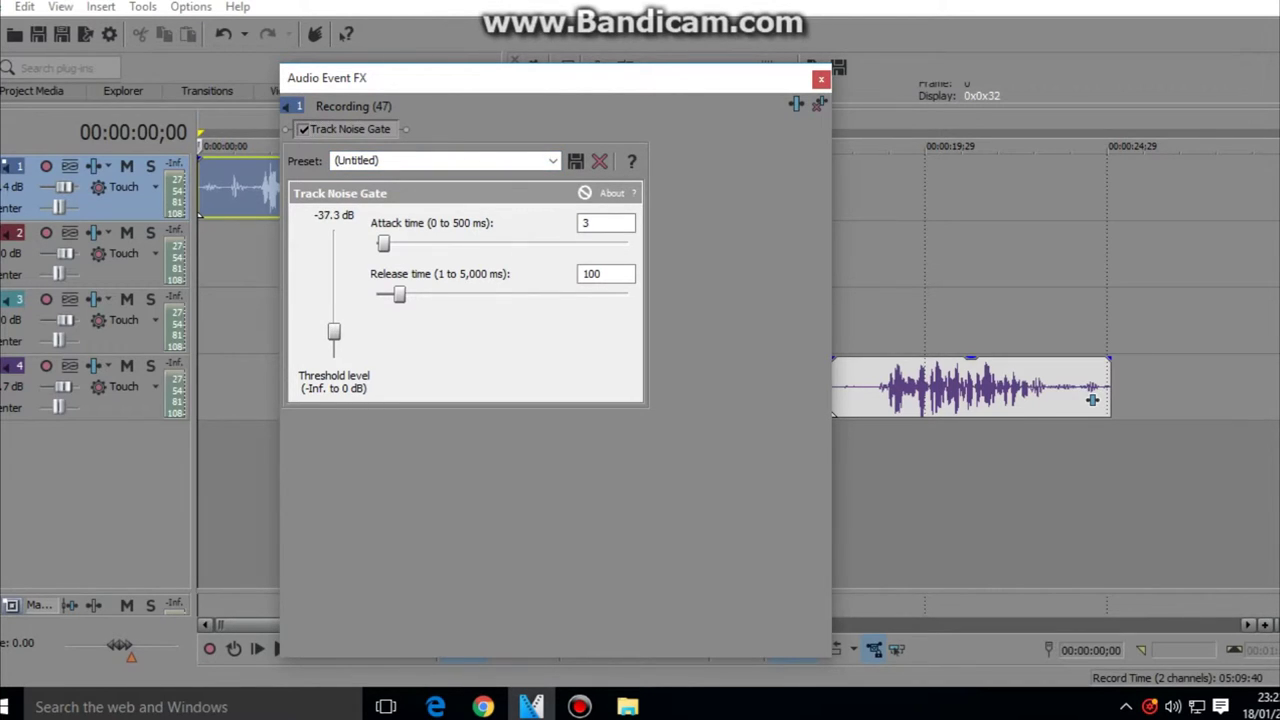
{"action": "key", "text": "Up"}
{"action": "key", "text": "Down"}
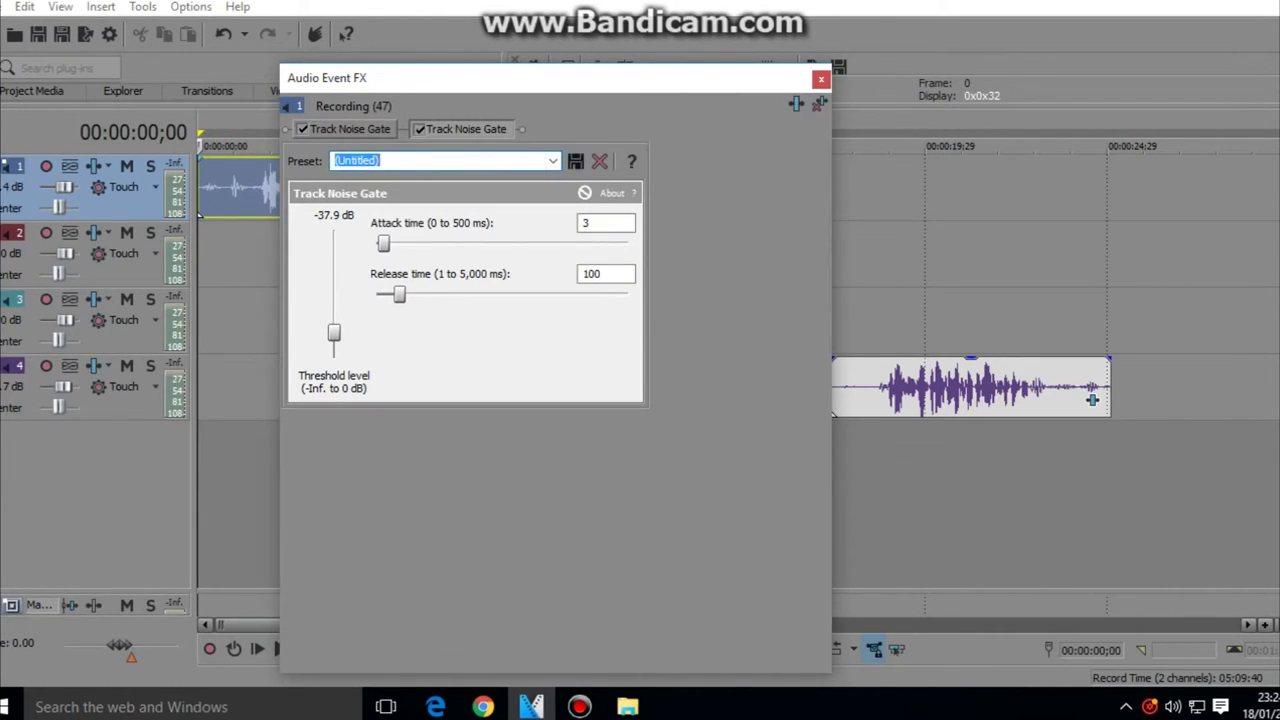
{"action": "type", "text": "yo"}
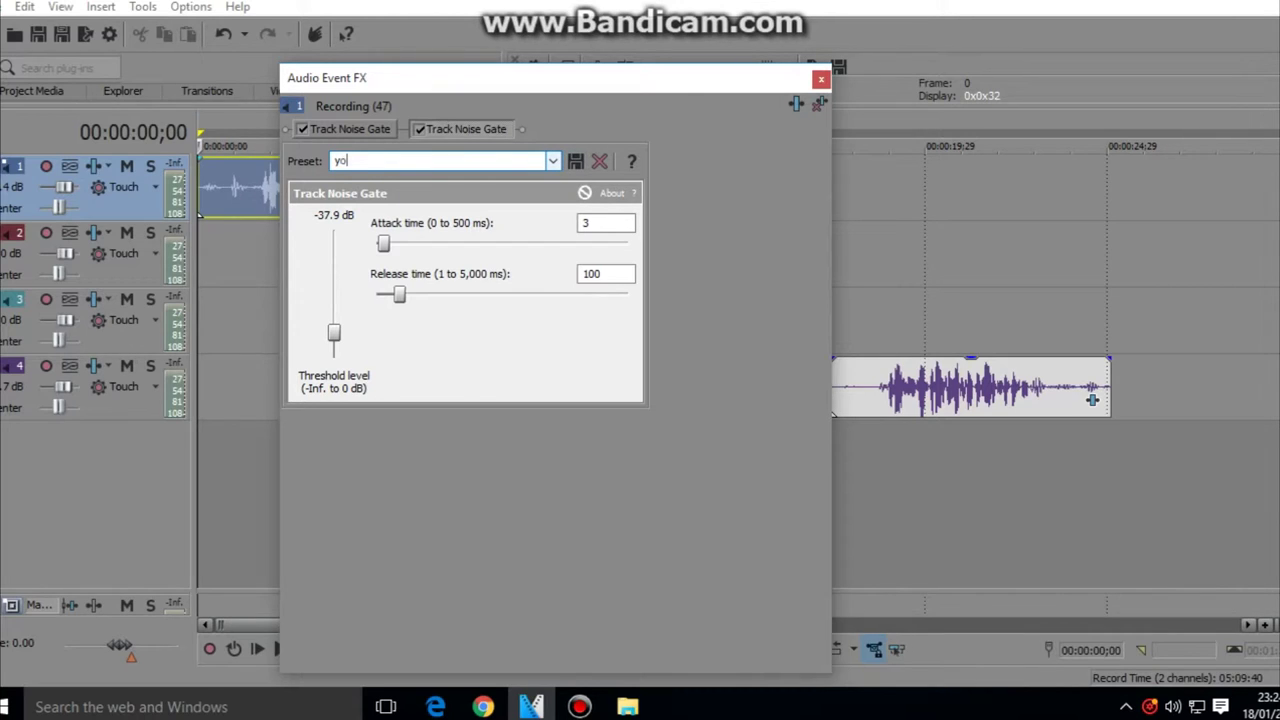
{"action": "type", "text": "utube"}
{"action": "key", "text": "Return"}
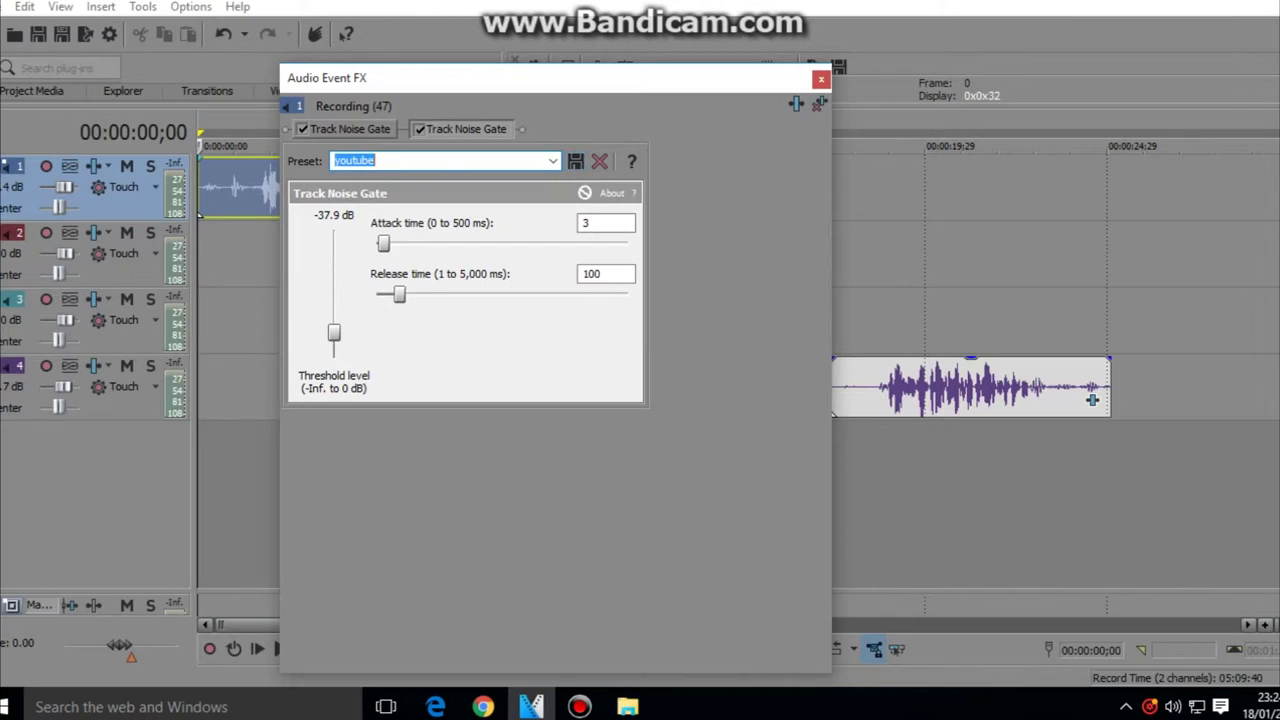
Remove the first of the two Track Noise Gate effects from the clip's effect chain.
{"action": "left_click", "coordinate": [350, 129]}
{"action": "key", "text": "Delete"}
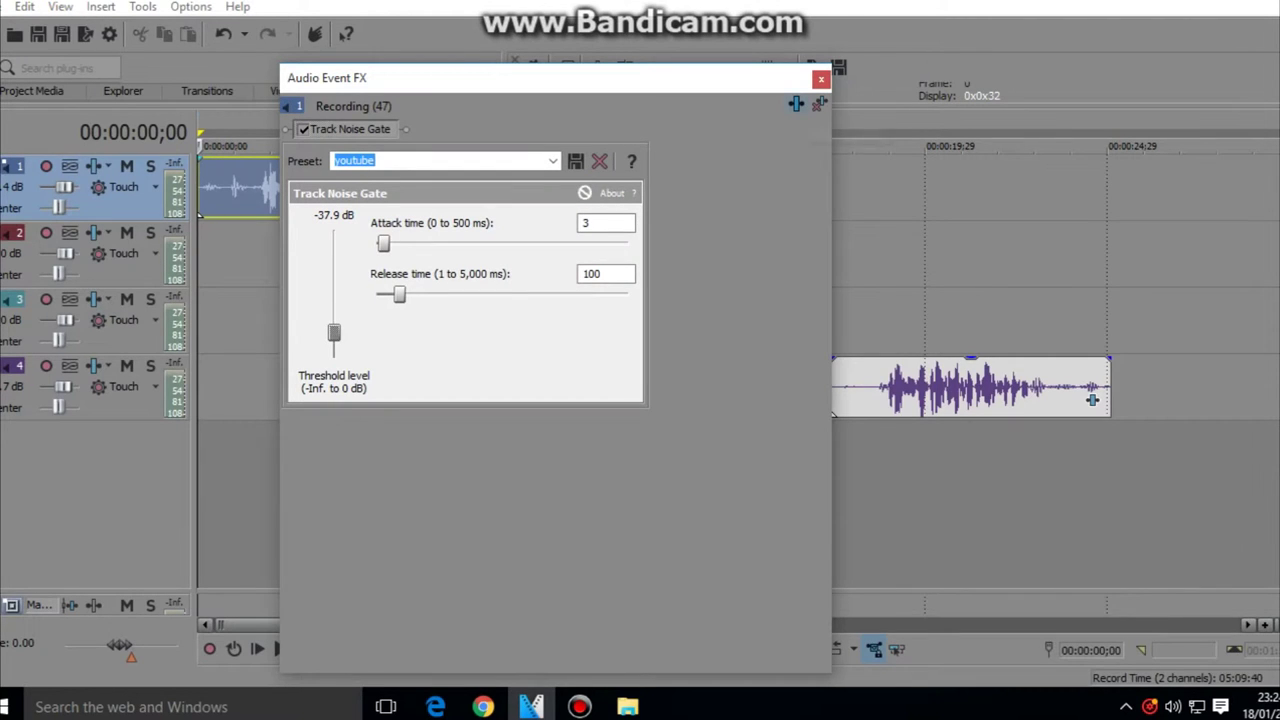
Add a Track EQ to the first clip's effect chain, following the Track Noise Gate.
{"action": "left_click", "coordinate": [819, 104]}
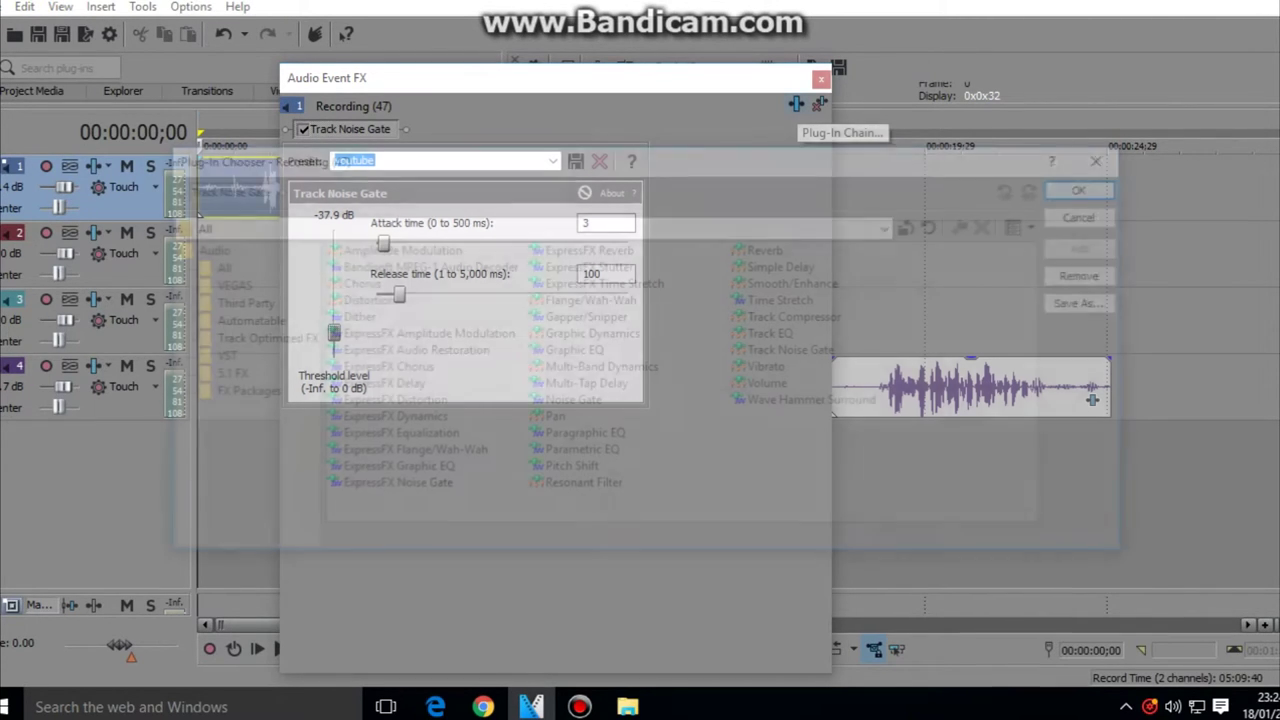
{"action": "left_click", "coordinate": [770, 333]}
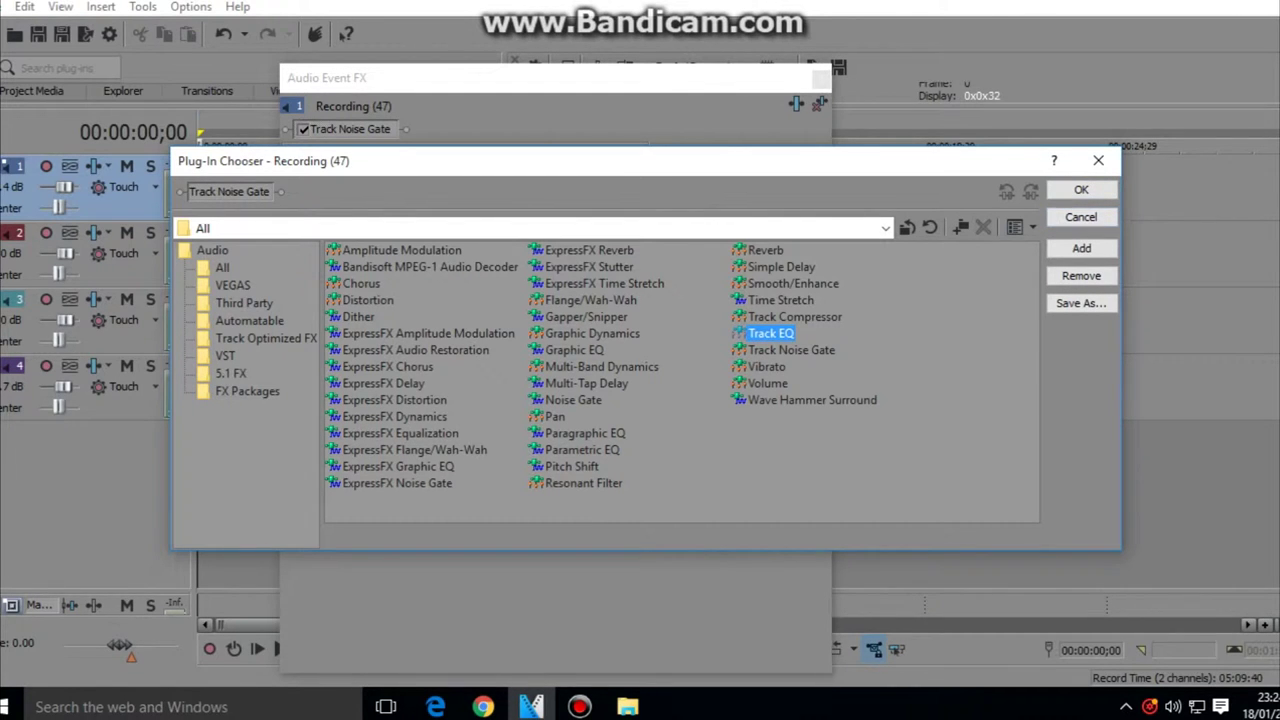
{"action": "left_click", "coordinate": [1081, 248]}
{"action": "left_click", "coordinate": [1081, 189]}
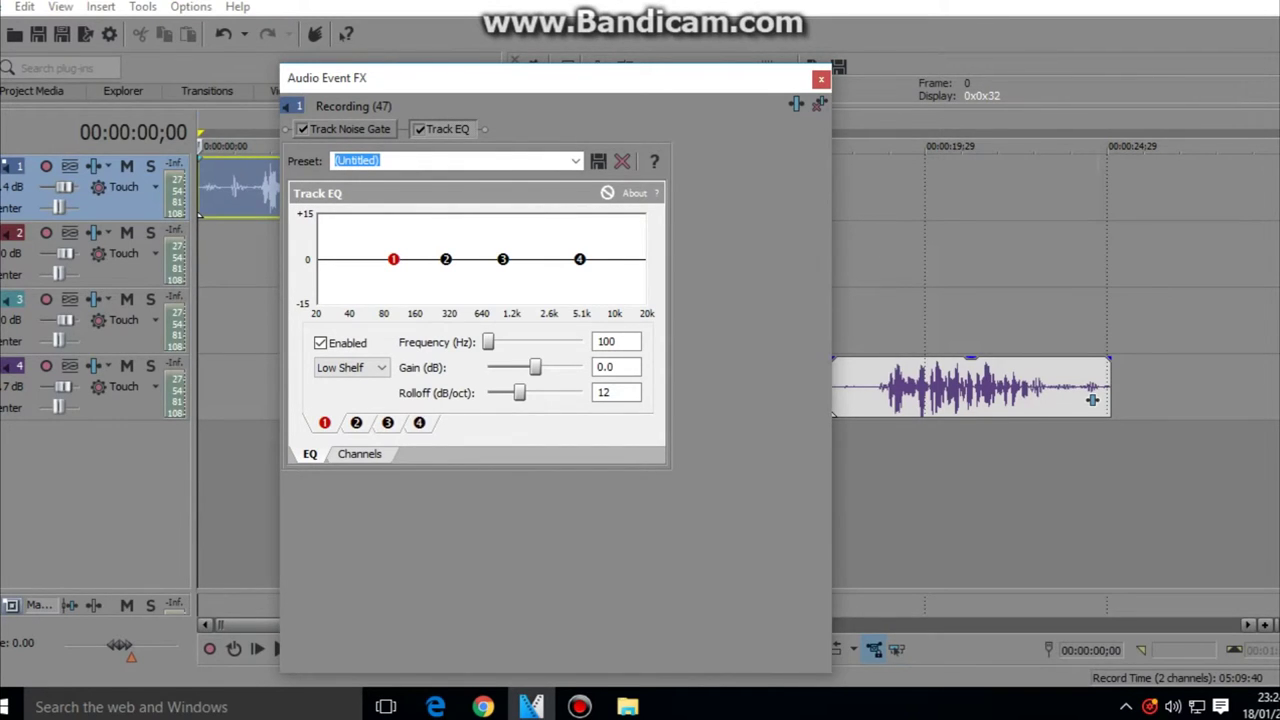
Look through the settings of the four Track EQ bands and return to band 1.
{"action": "left_click", "coordinate": [387, 423]}
{"action": "left_click", "coordinate": [419, 423]}
{"action": "left_click", "coordinate": [324, 423]}
{"action": "left_click", "coordinate": [356, 423]}
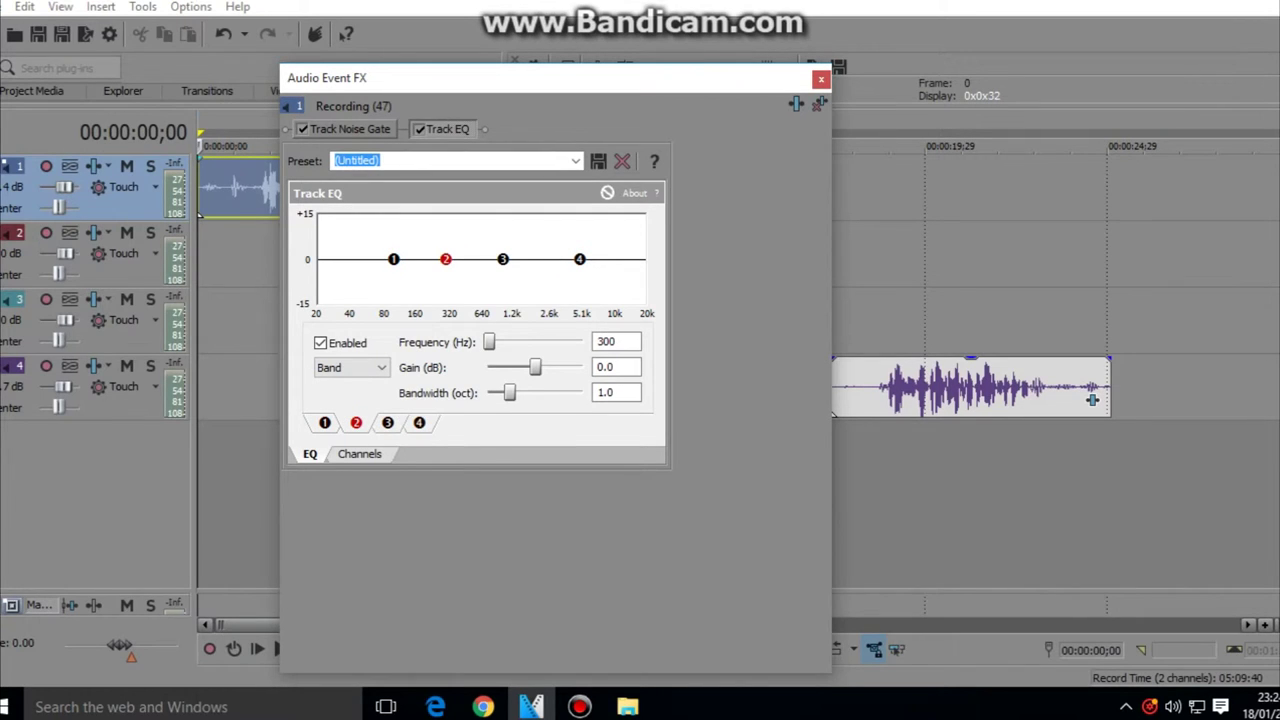
{"action": "left_click", "coordinate": [419, 423]}
{"action": "left_click", "coordinate": [324, 423]}
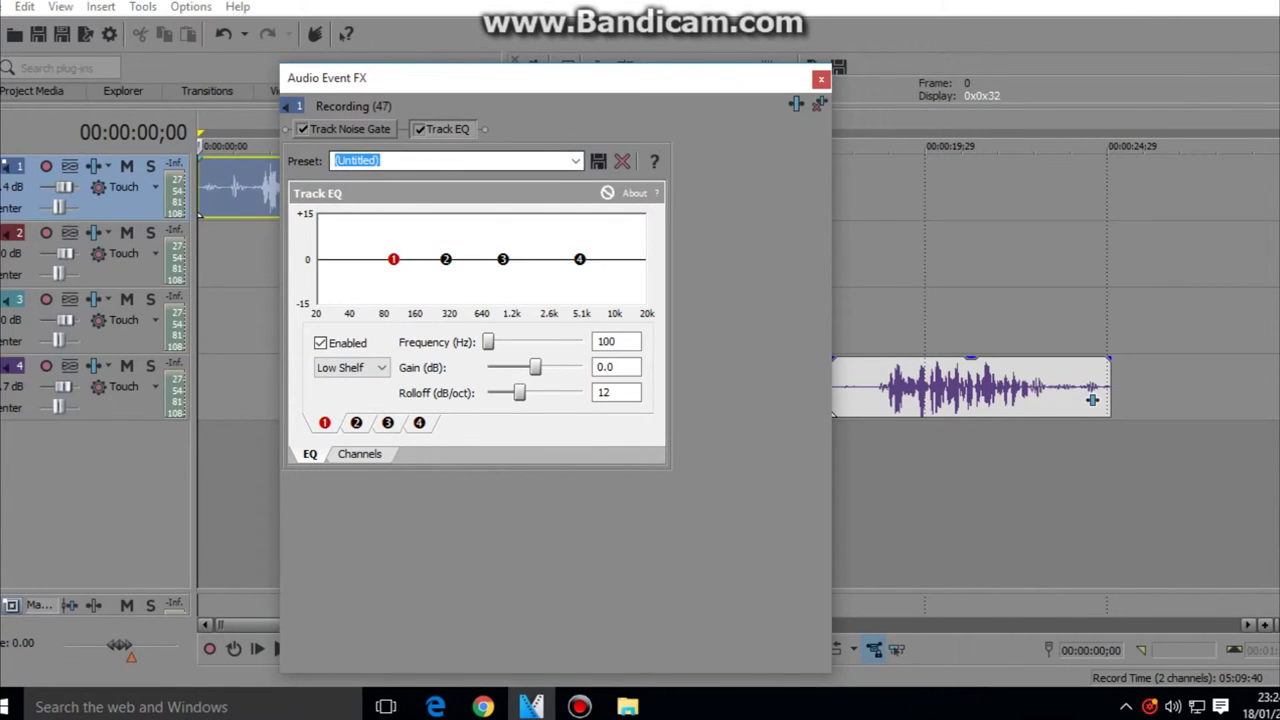
Load the youtube preset for the Track EQ and check band 1's frequency, gain and rolloff.
{"action": "left_click", "coordinate": [575, 161]}
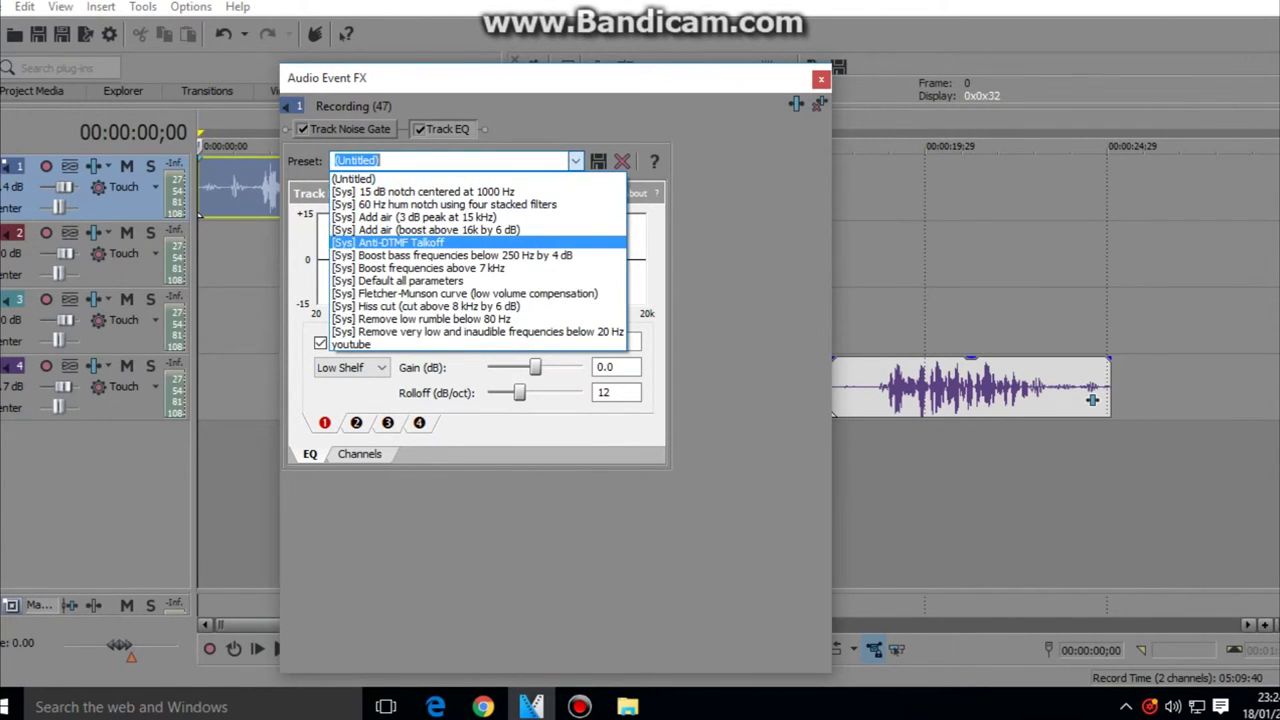
{"action": "left_click", "coordinate": [351, 344]}
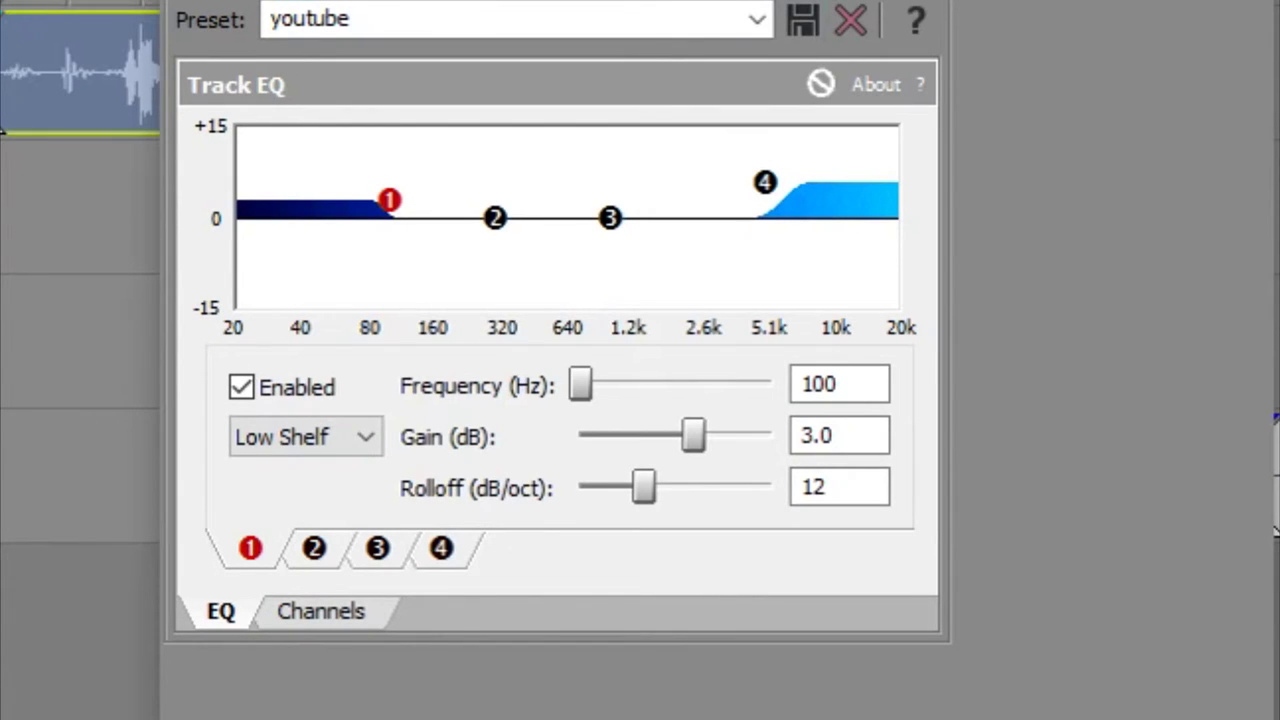
{"action": "double_click", "coordinate": [819, 384]}
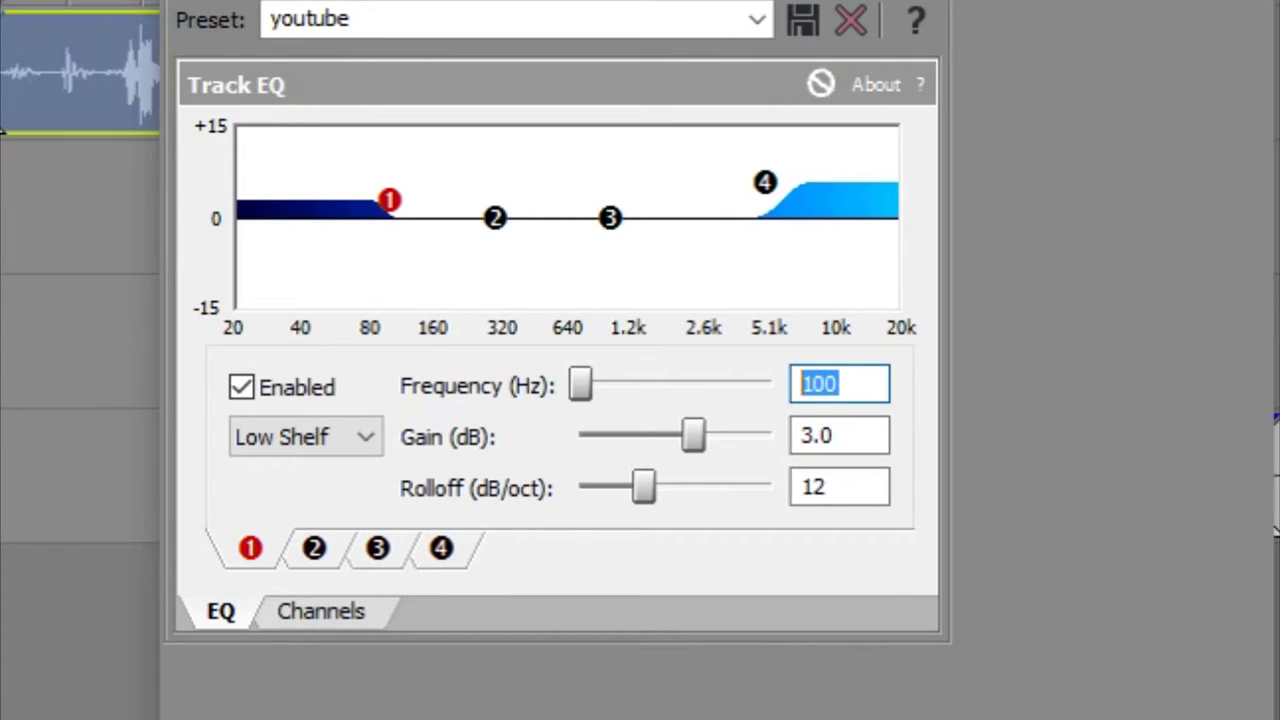
{"action": "left_click_drag", "start_coordinate": [836, 435], "coordinate": [801, 435]}
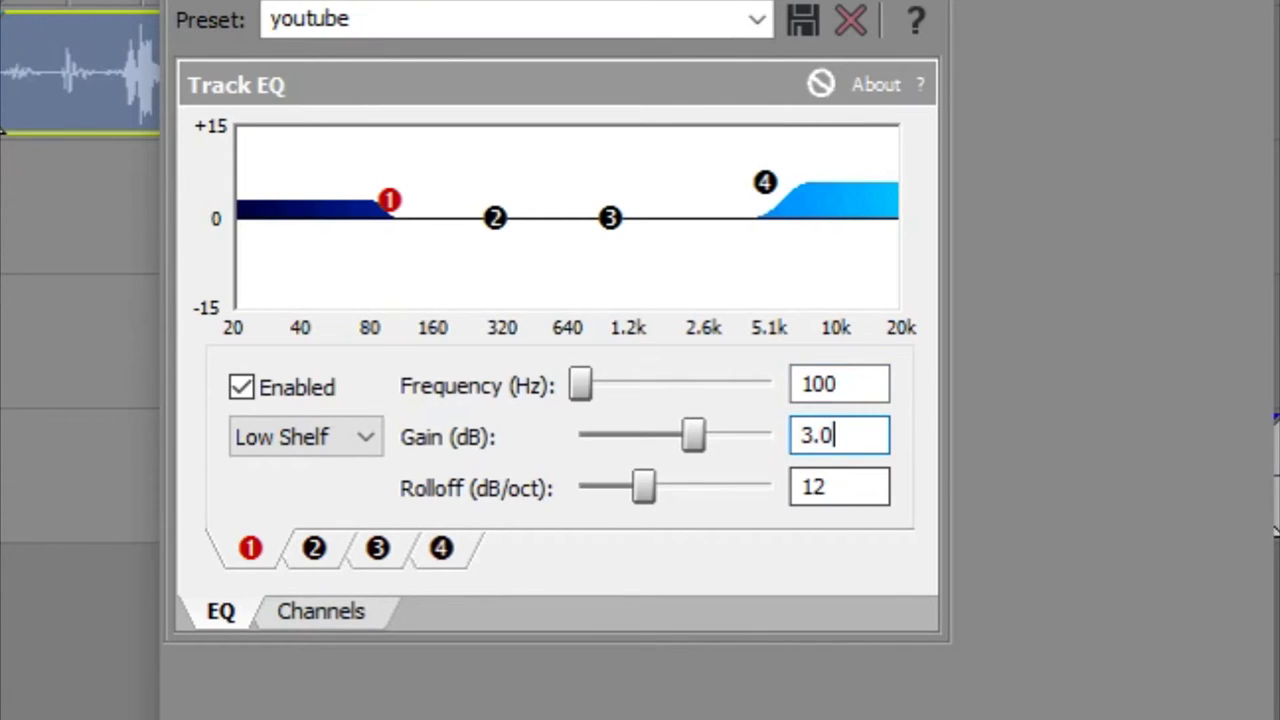
{"action": "key", "text": "Tab"}
{"action": "type", "text": "12"}
{"action": "key", "text": "shift+Tab"}
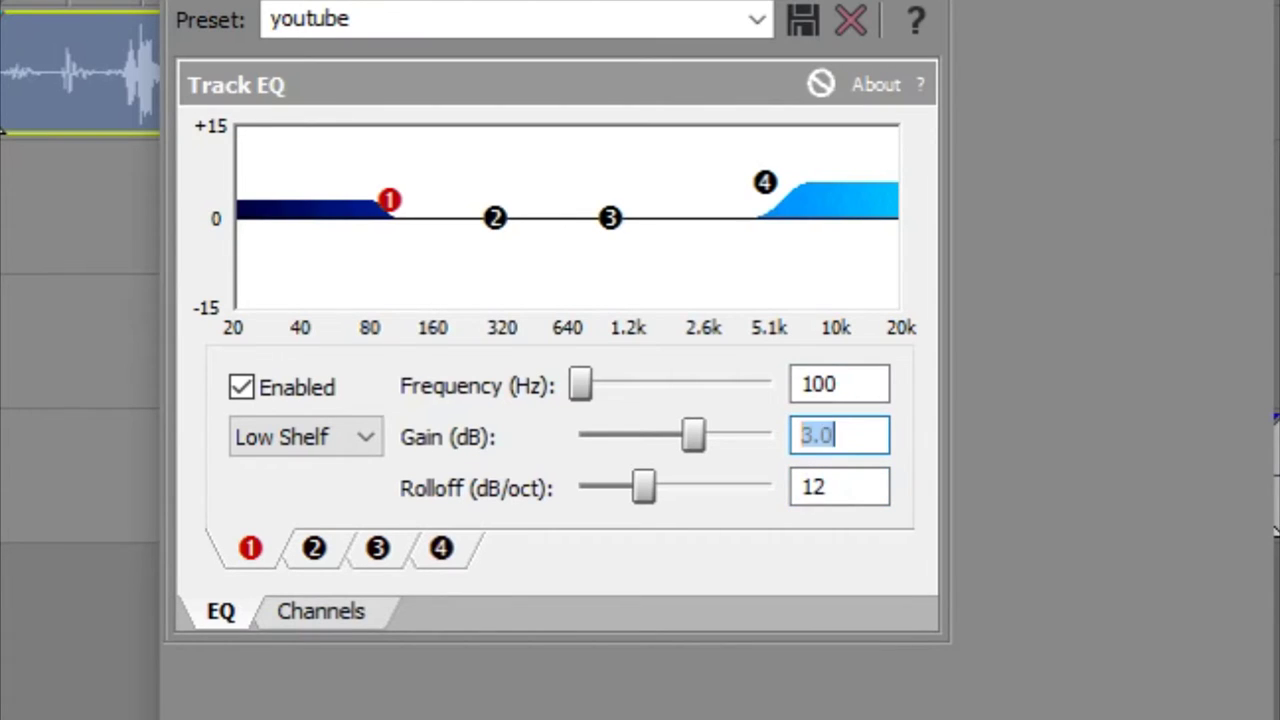
{"action": "key", "text": "shift+Tab"}
{"action": "type", "text": "100"}
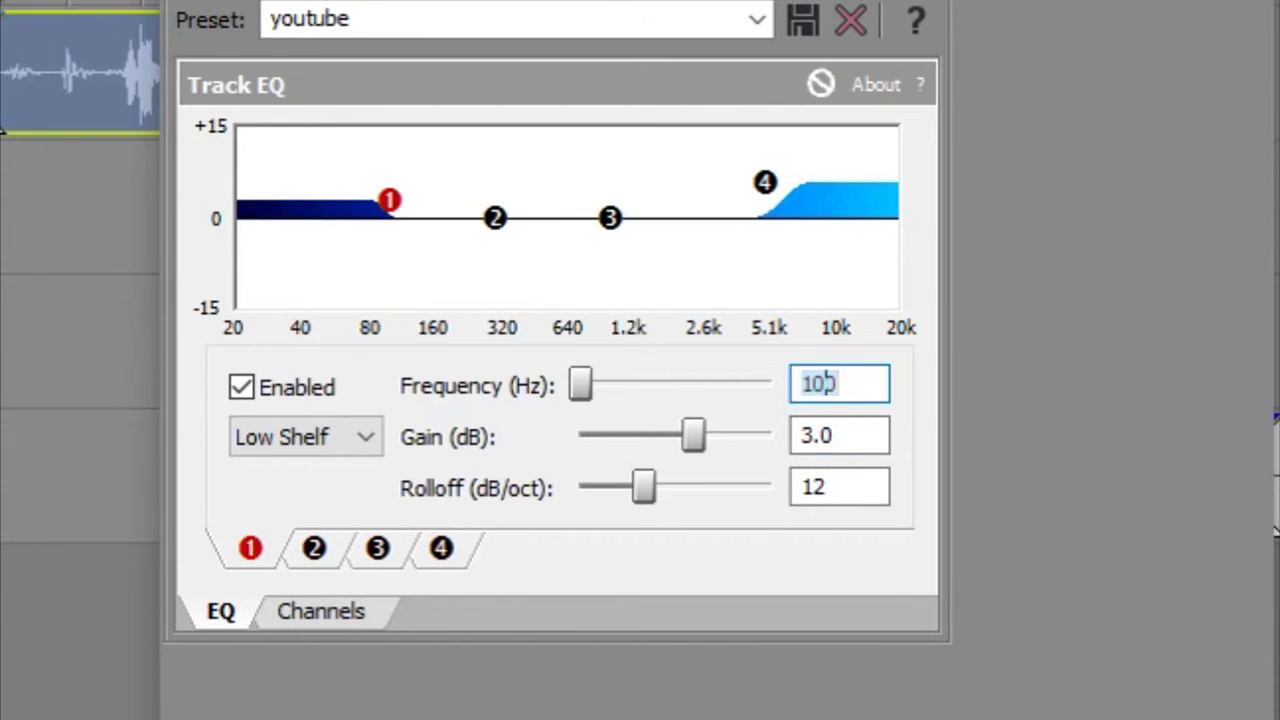
Check the settings of Track EQ bands 2, 3 and 4, including the high shelf's frequency, gain and rolloff.
{"action": "key", "text": "ctrl+Tab"}
{"action": "key", "text": "ctrl+Tab"}
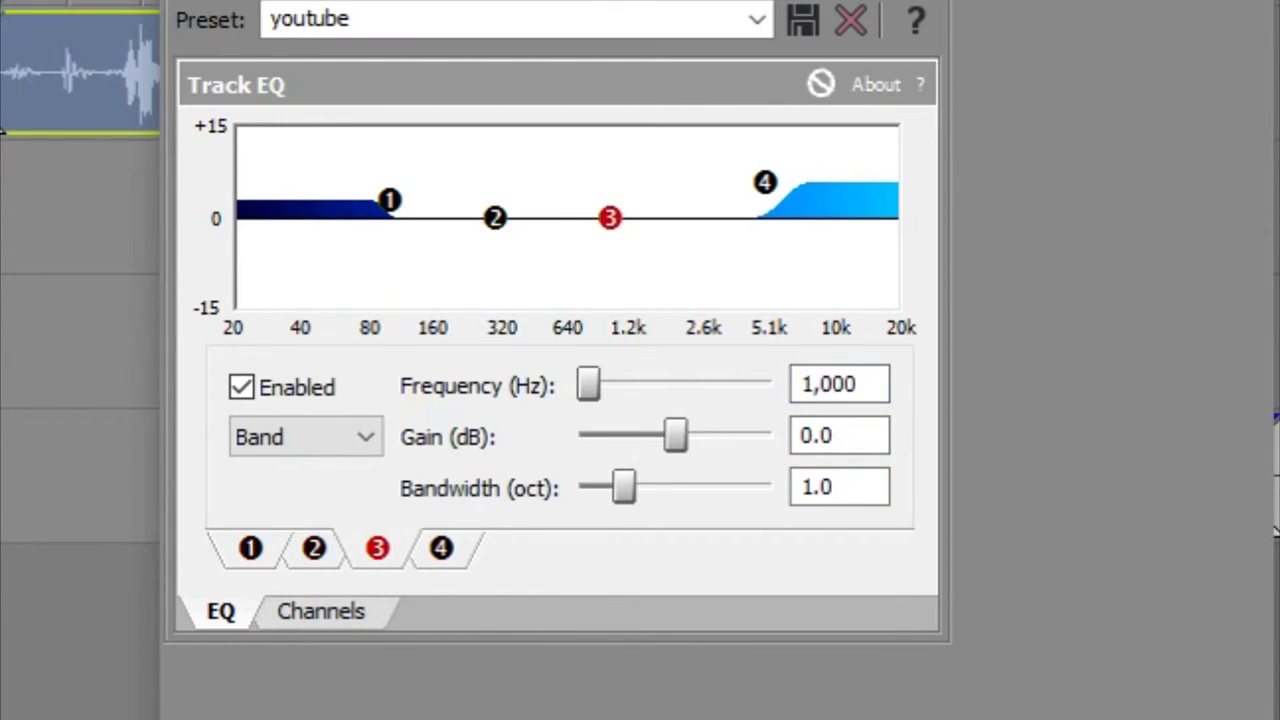
{"action": "left_click", "coordinate": [314, 548]}
{"action": "left_click", "coordinate": [441, 548]}
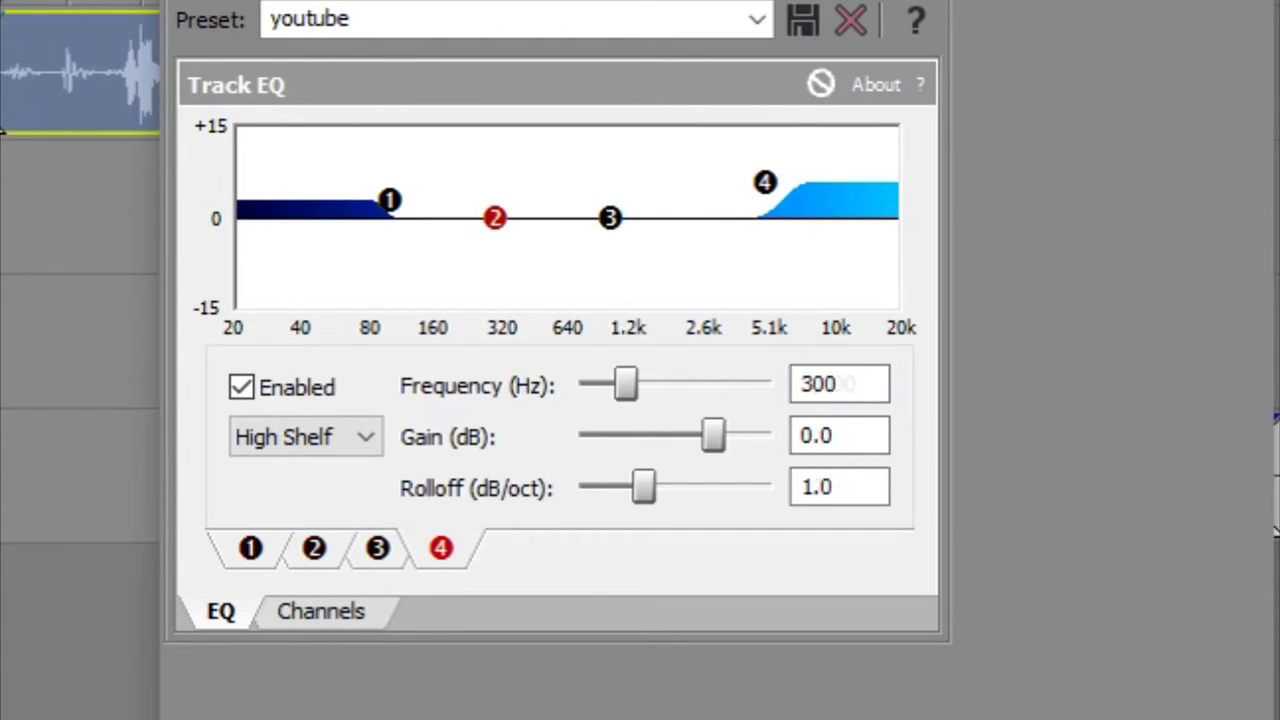
{"action": "key", "text": "Tab"}
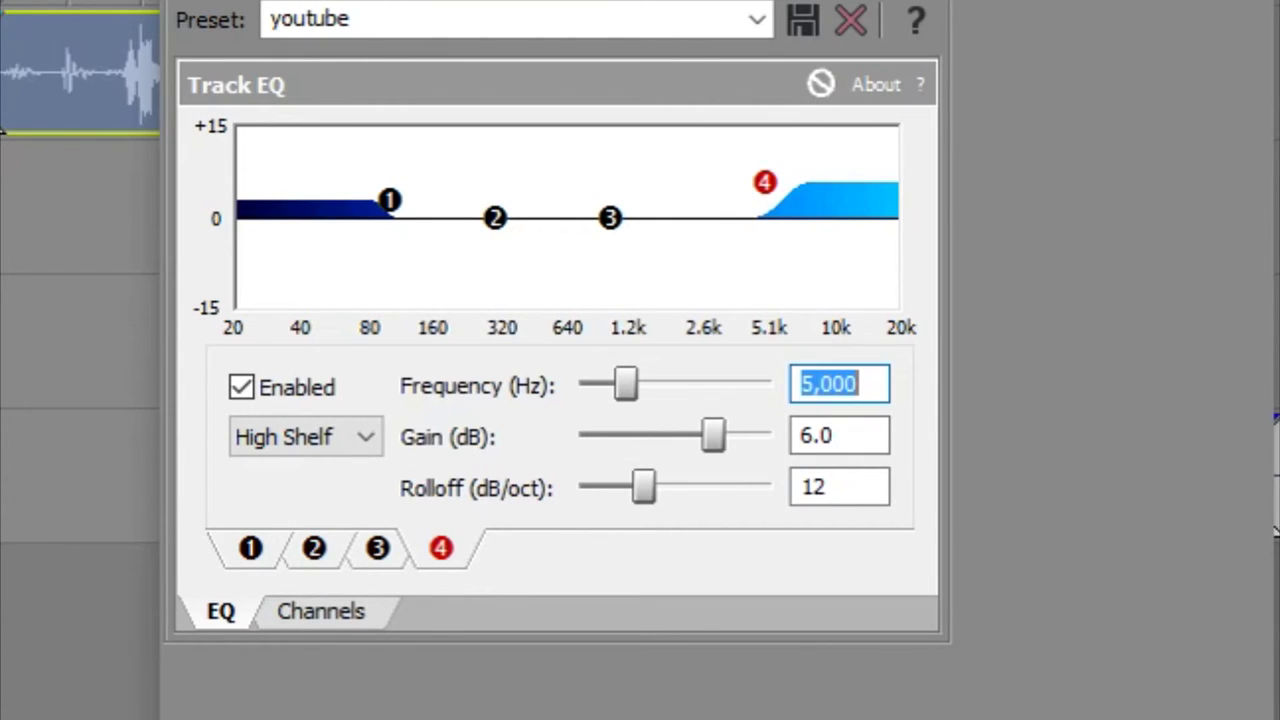
{"action": "key", "text": "Tab"}
{"action": "key", "text": "Tab"}
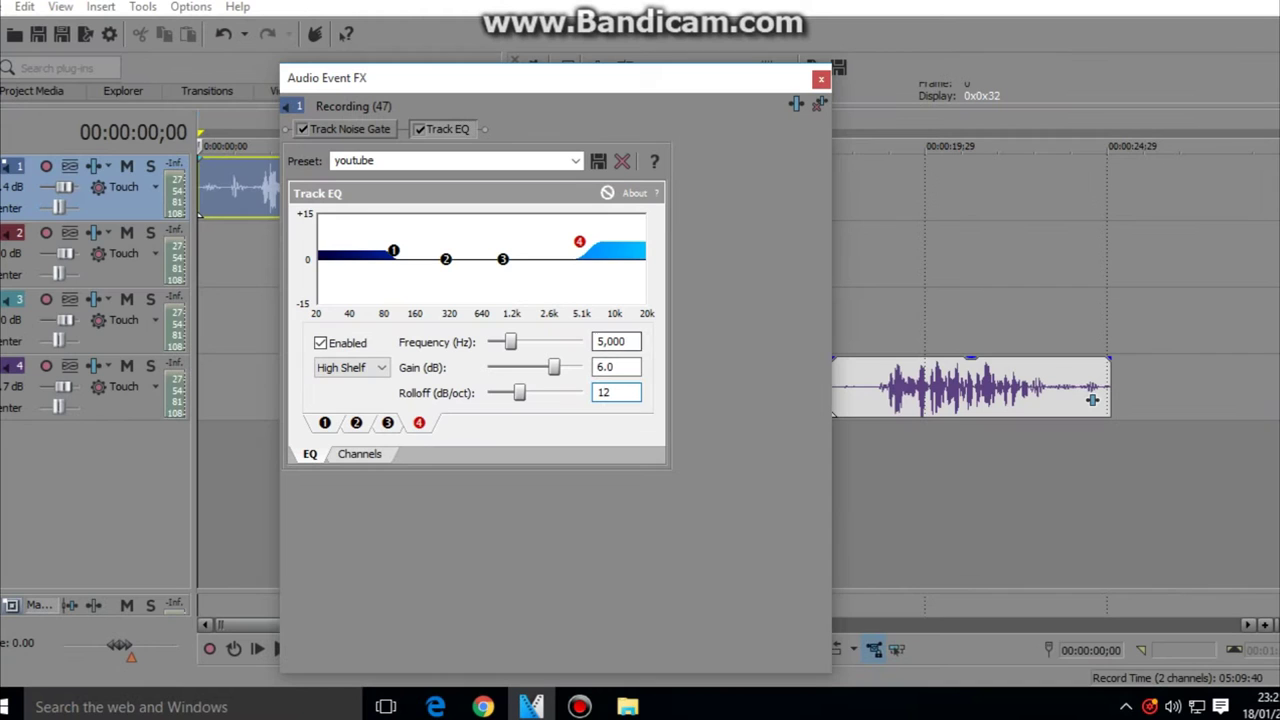
{"action": "left_click", "coordinate": [603, 392]}
Add a Track Compressor to the end of the clip's effect chain, removing the duplicate Track Compressor.
{"action": "left_click", "coordinate": [796, 103]}
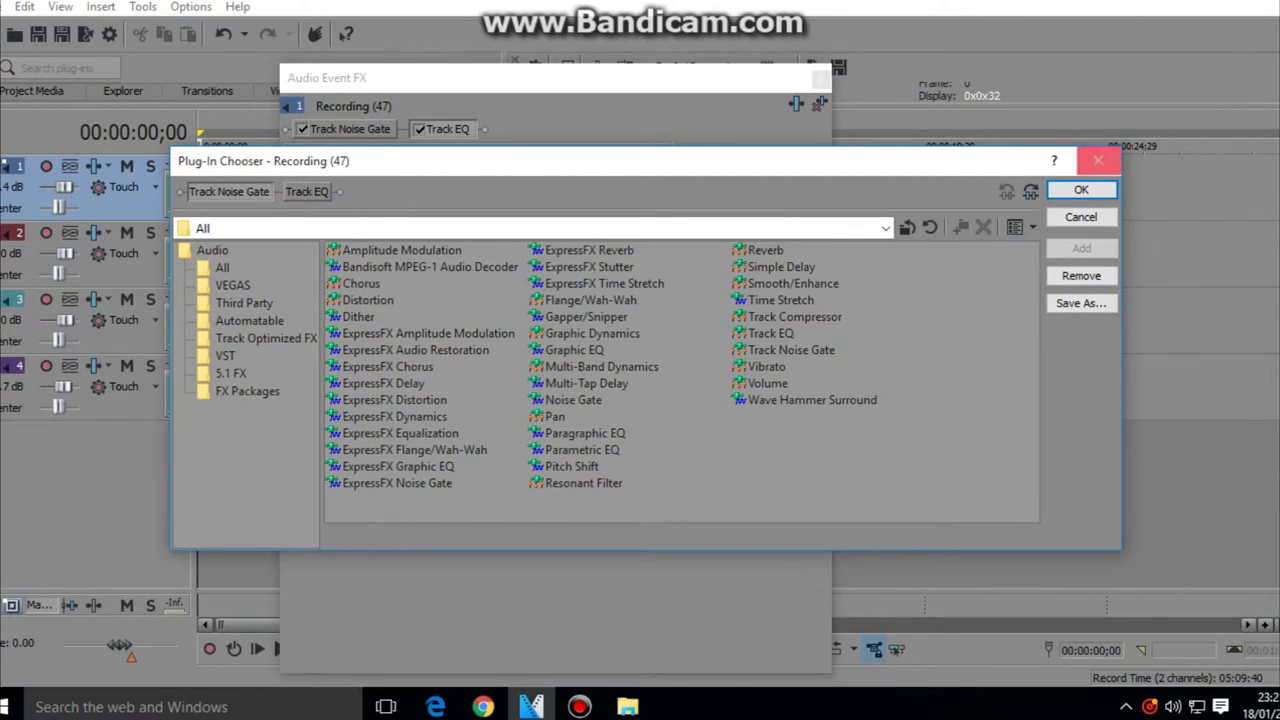
{"action": "left_click", "coordinate": [1098, 160]}
{"action": "left_click", "coordinate": [796, 103]}
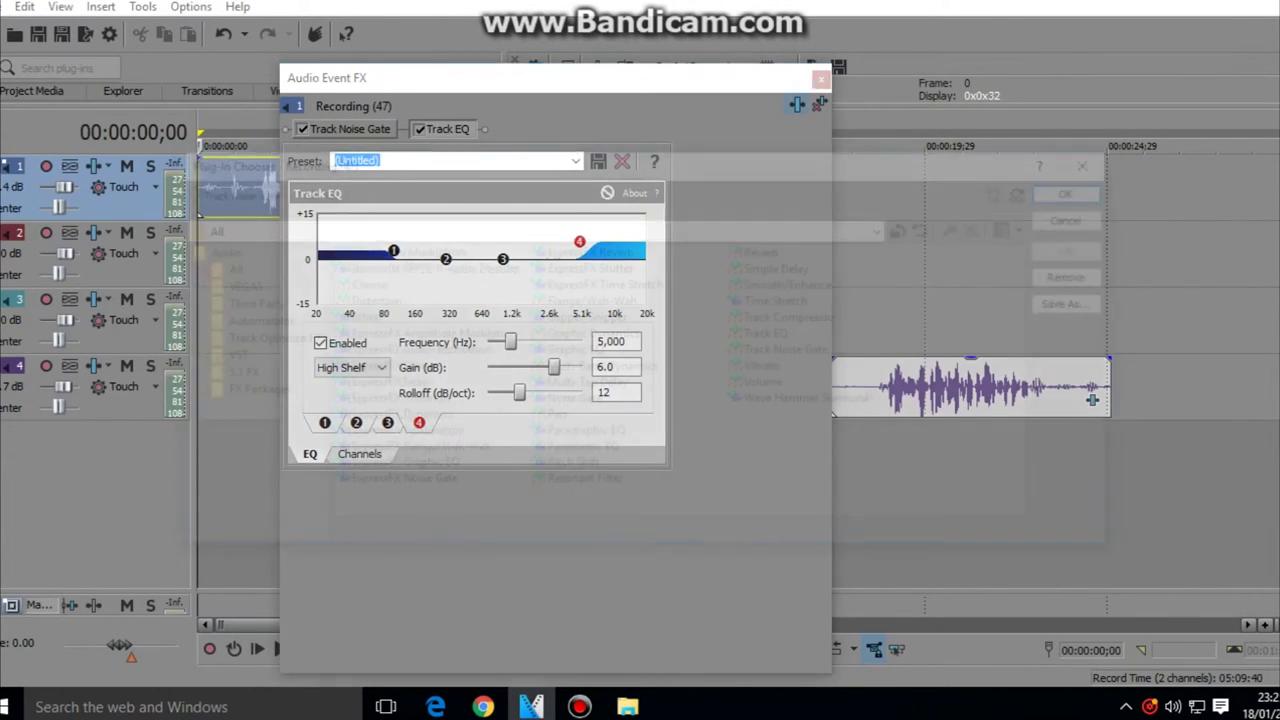
{"action": "double_click", "coordinate": [794, 316]}
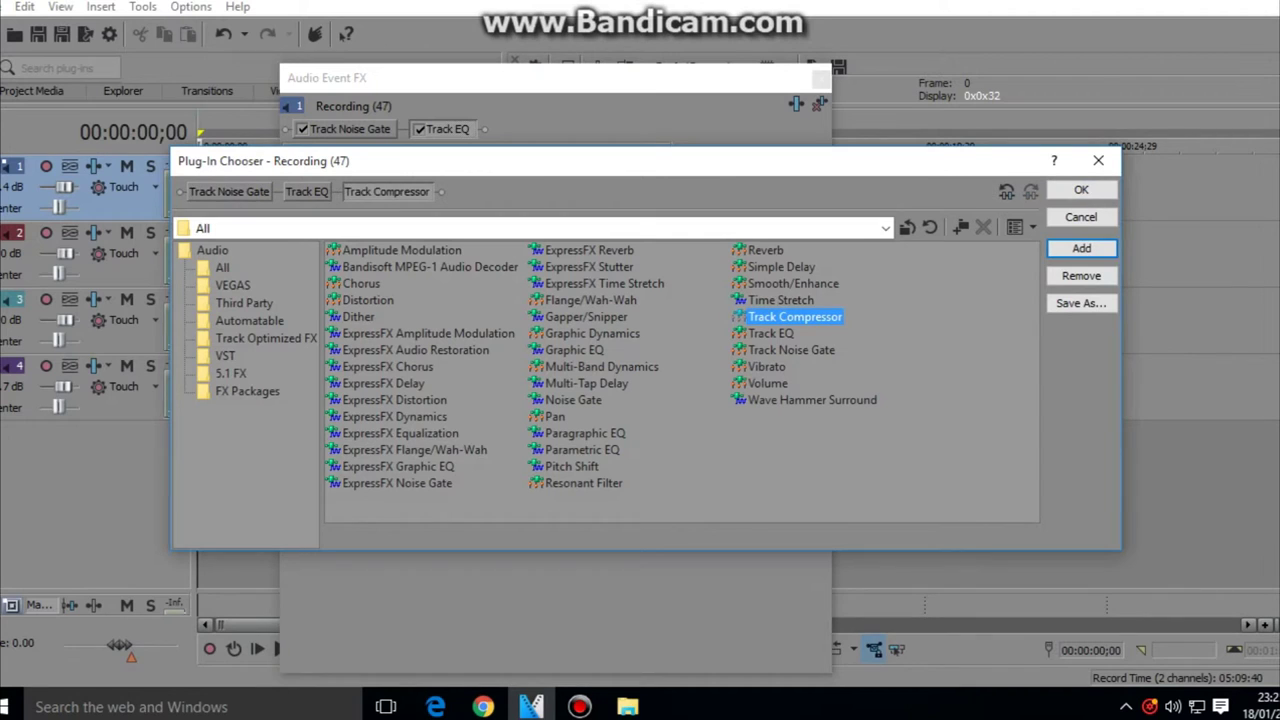
{"action": "left_click", "coordinate": [1081, 248]}
{"action": "left_click", "coordinate": [1081, 189]}
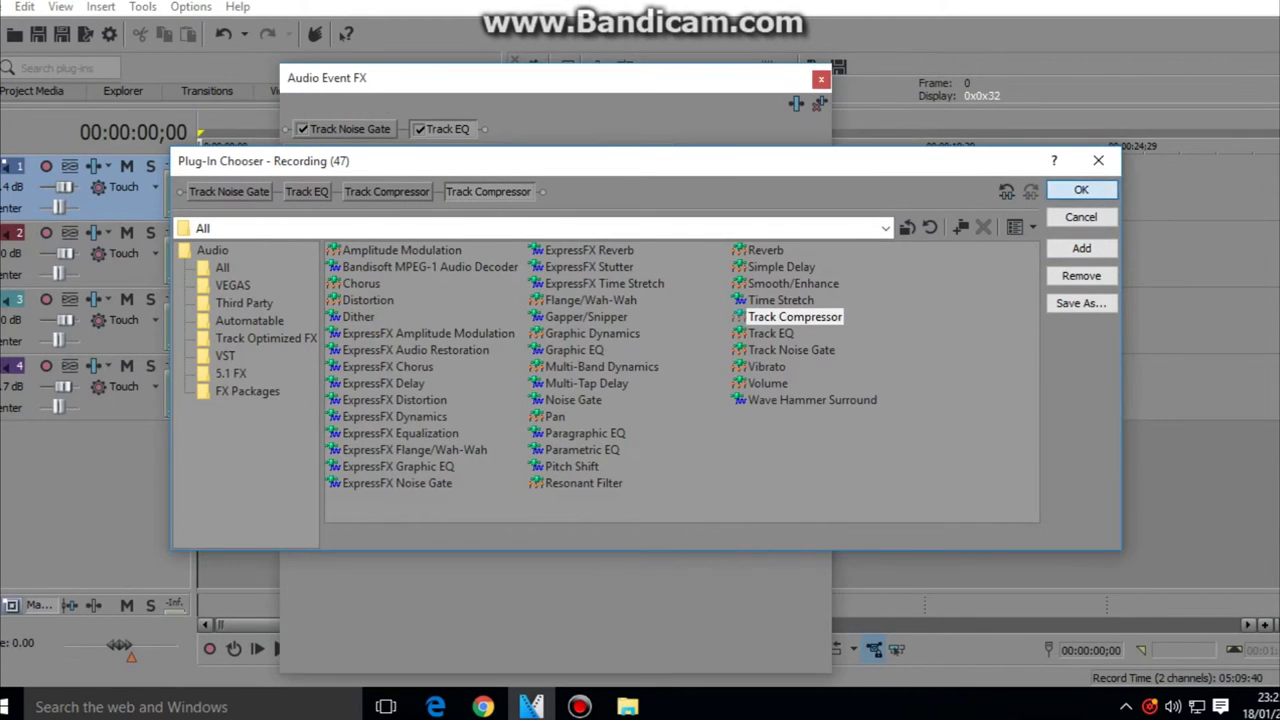
{"action": "left_click", "coordinate": [497, 129]}
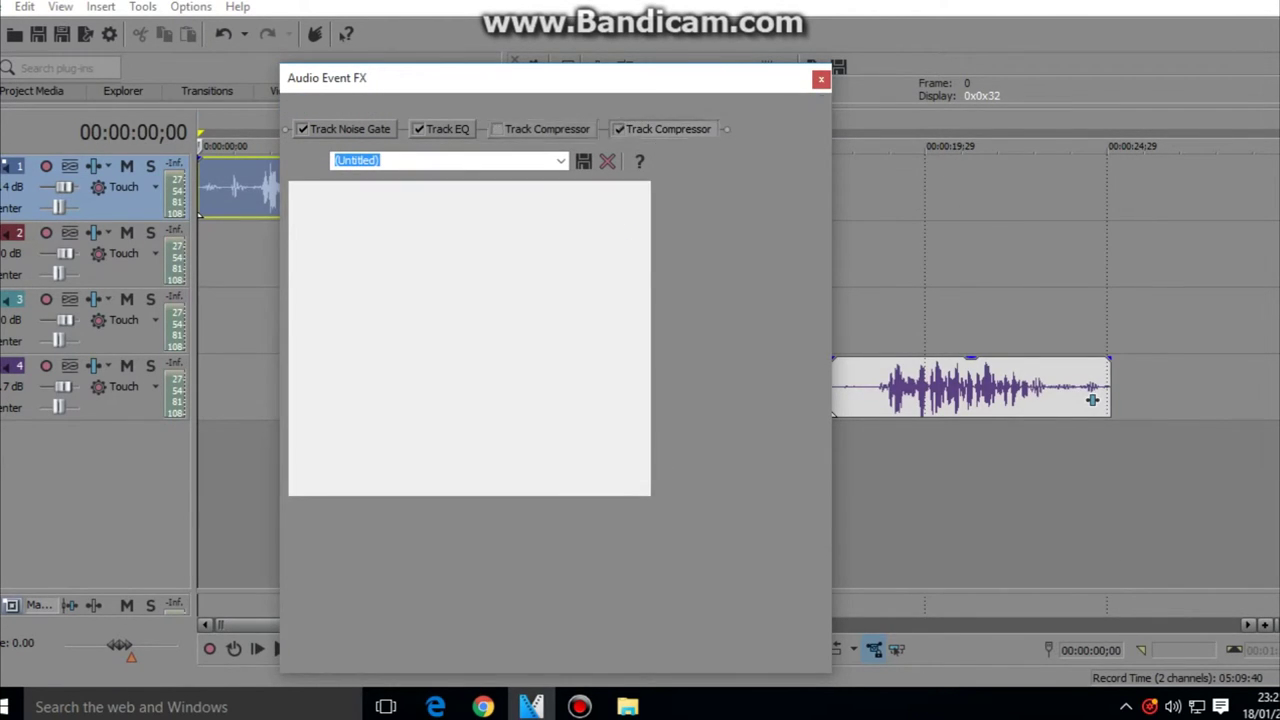
{"action": "key", "text": "Delete"}
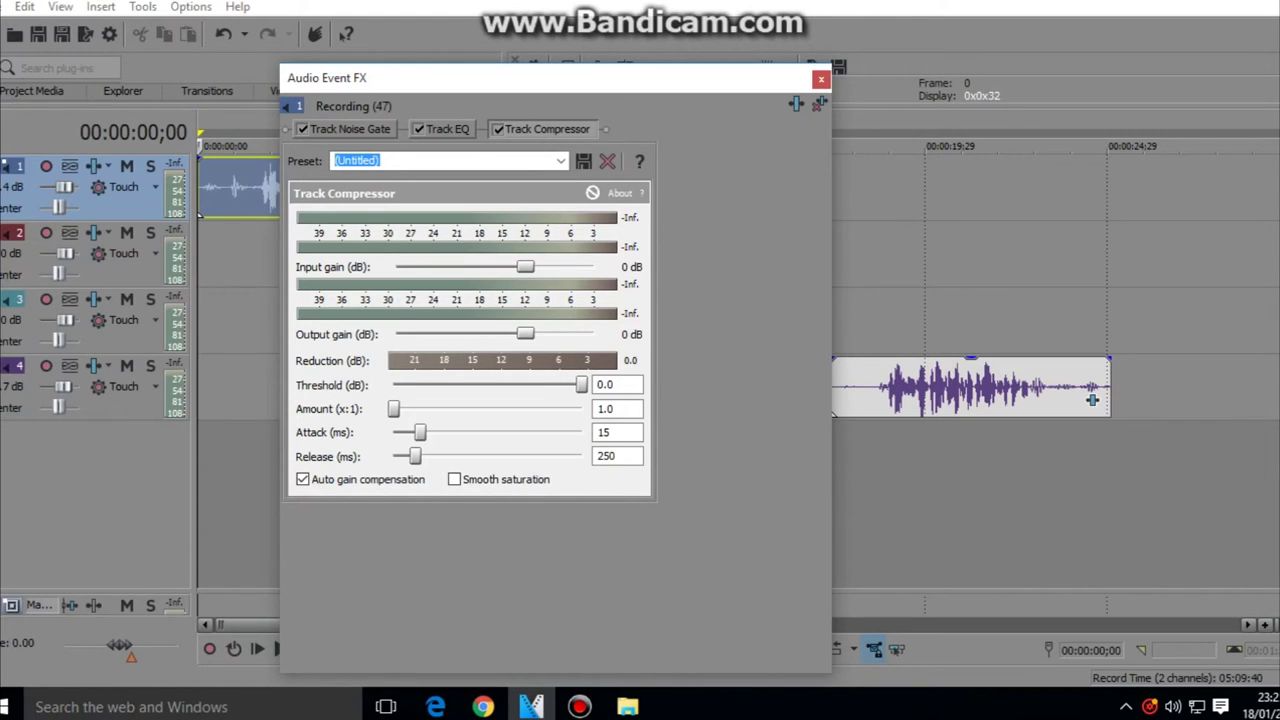
Load the youtube preset for the Track Compressor and check its threshold value.
{"action": "left_click", "coordinate": [560, 161]}
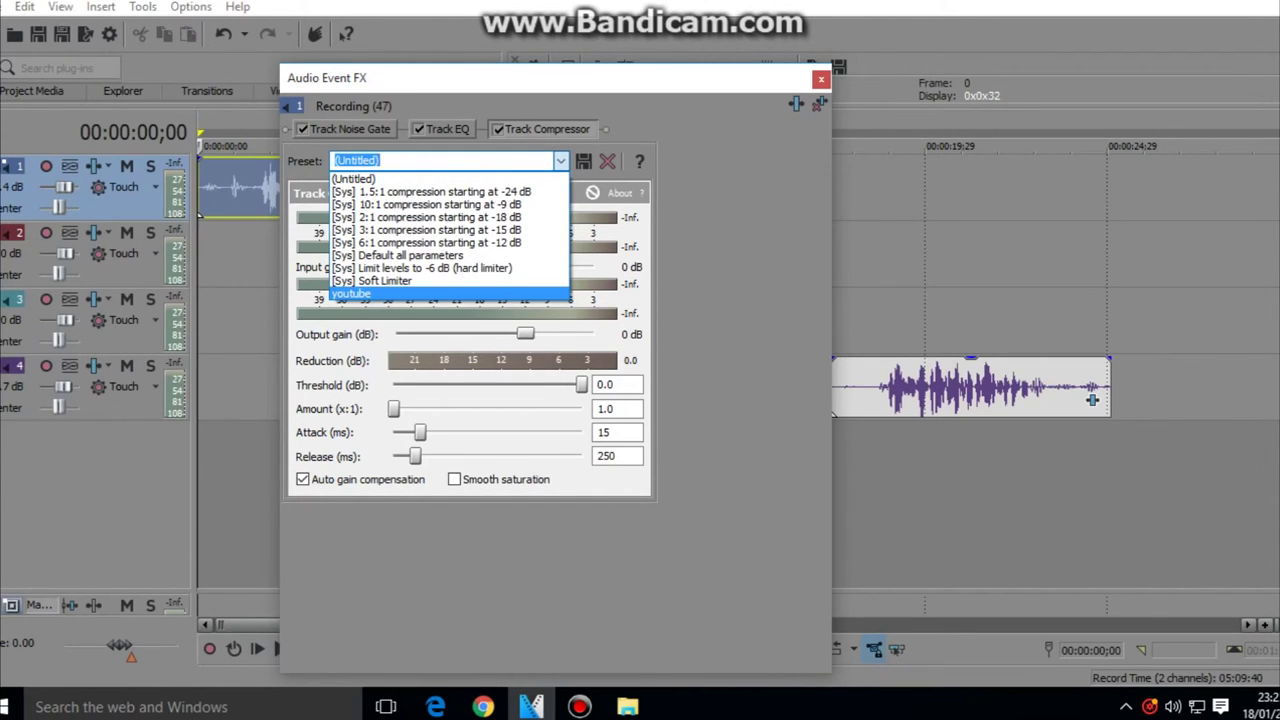
{"action": "key", "text": "Return"}
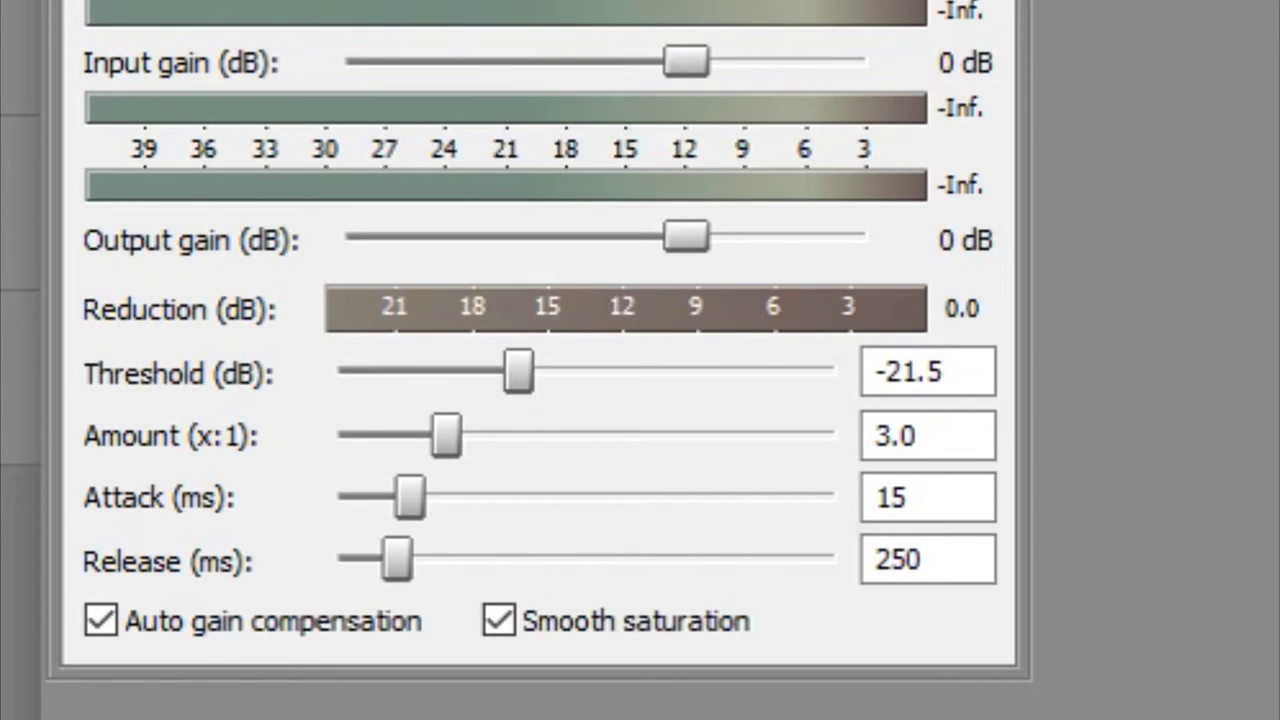
{"action": "left_click", "coordinate": [918, 371]}
{"action": "left_click_drag", "start_coordinate": [944, 371], "coordinate": [888, 371]}
{"action": "left_click", "coordinate": [888, 371]}
{"action": "left_click", "coordinate": [918, 371]}
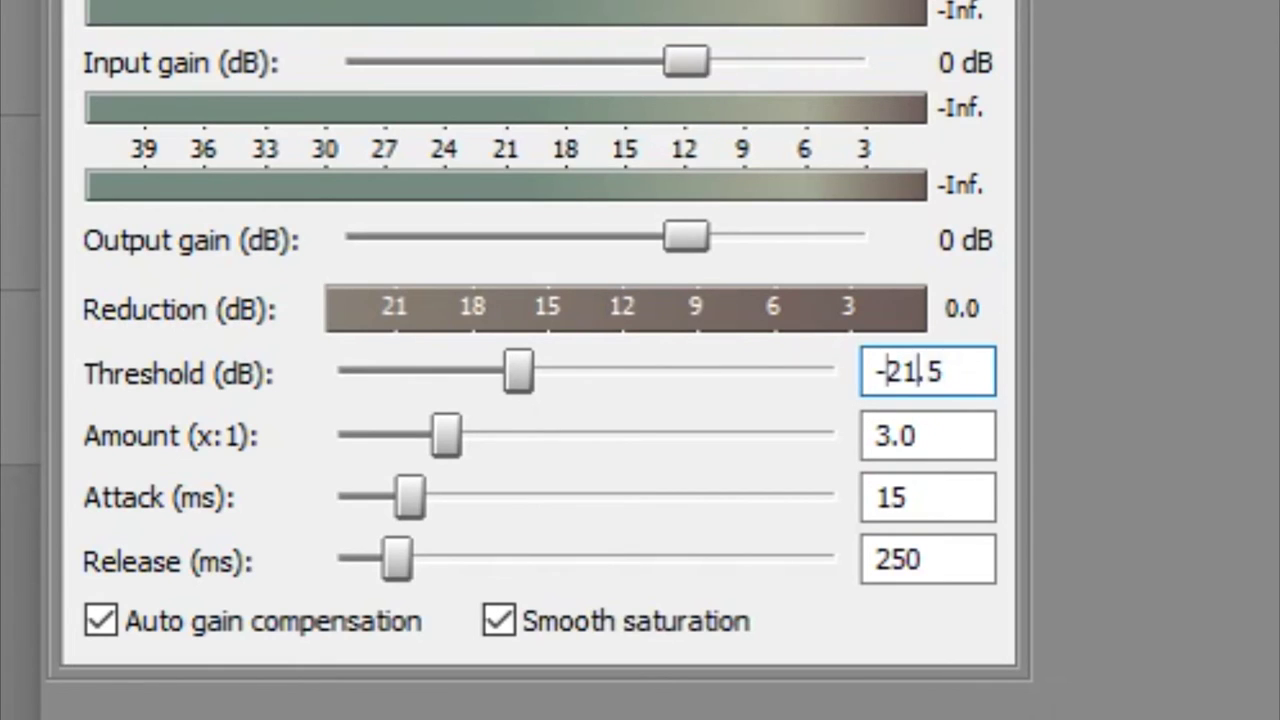
{"action": "left_click", "coordinate": [944, 371]}
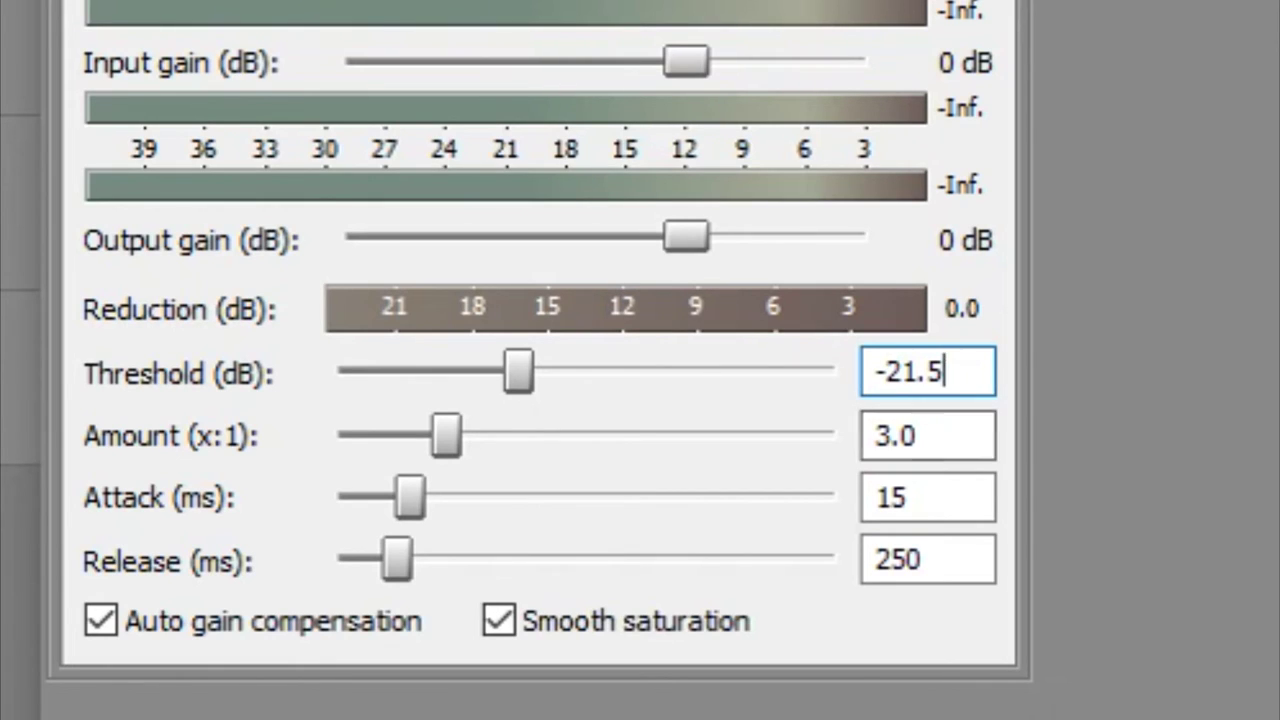
Check the Track Compressor's amount, attack and release values.
{"action": "left_click_drag", "start_coordinate": [918, 435], "coordinate": [890, 435]}
{"action": "left_click", "coordinate": [920, 435]}
{"action": "left_click_drag", "start_coordinate": [909, 497], "coordinate": [876, 497]}
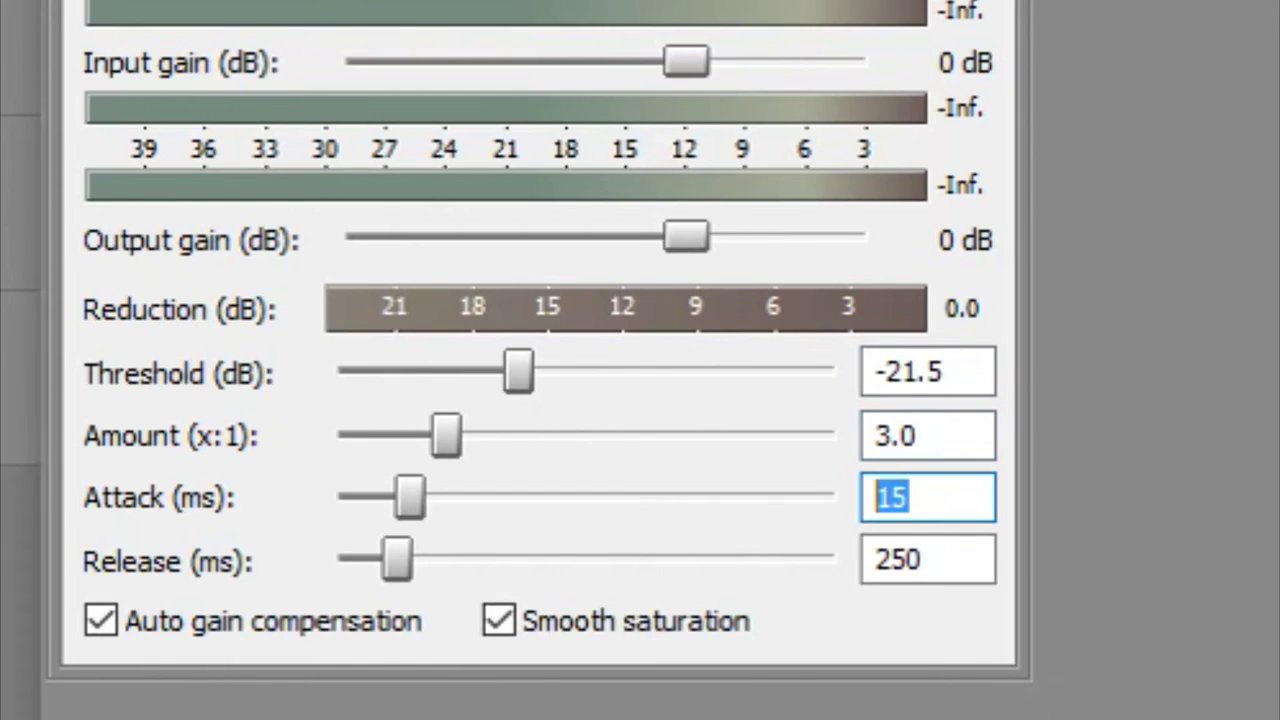
{"action": "left_click_drag", "start_coordinate": [922, 559], "coordinate": [889, 559]}
{"action": "left_click", "coordinate": [909, 497]}
{"action": "left_click", "coordinate": [922, 559]}
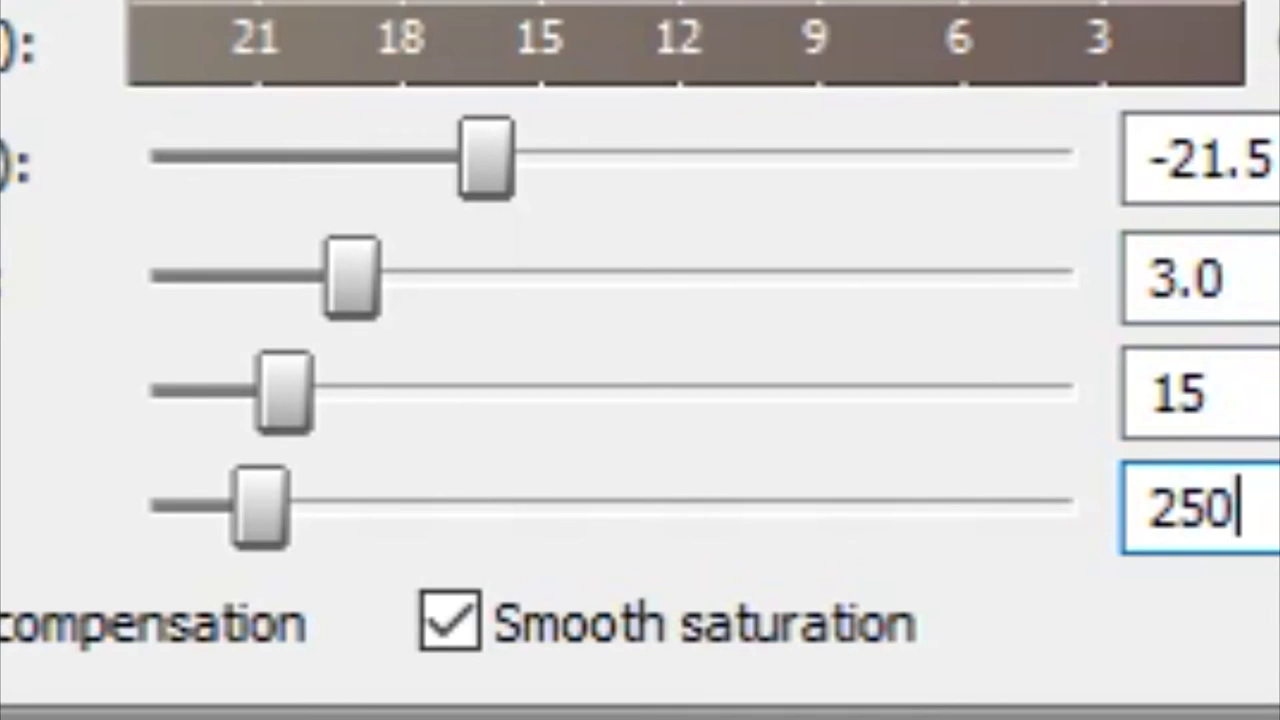
Toggle the Track Compressor's Smooth saturation option off and back on.
{"action": "left_click", "coordinate": [450, 620]}
{"action": "left_click", "coordinate": [450, 620]}
{"action": "left_click", "coordinate": [450, 620]}
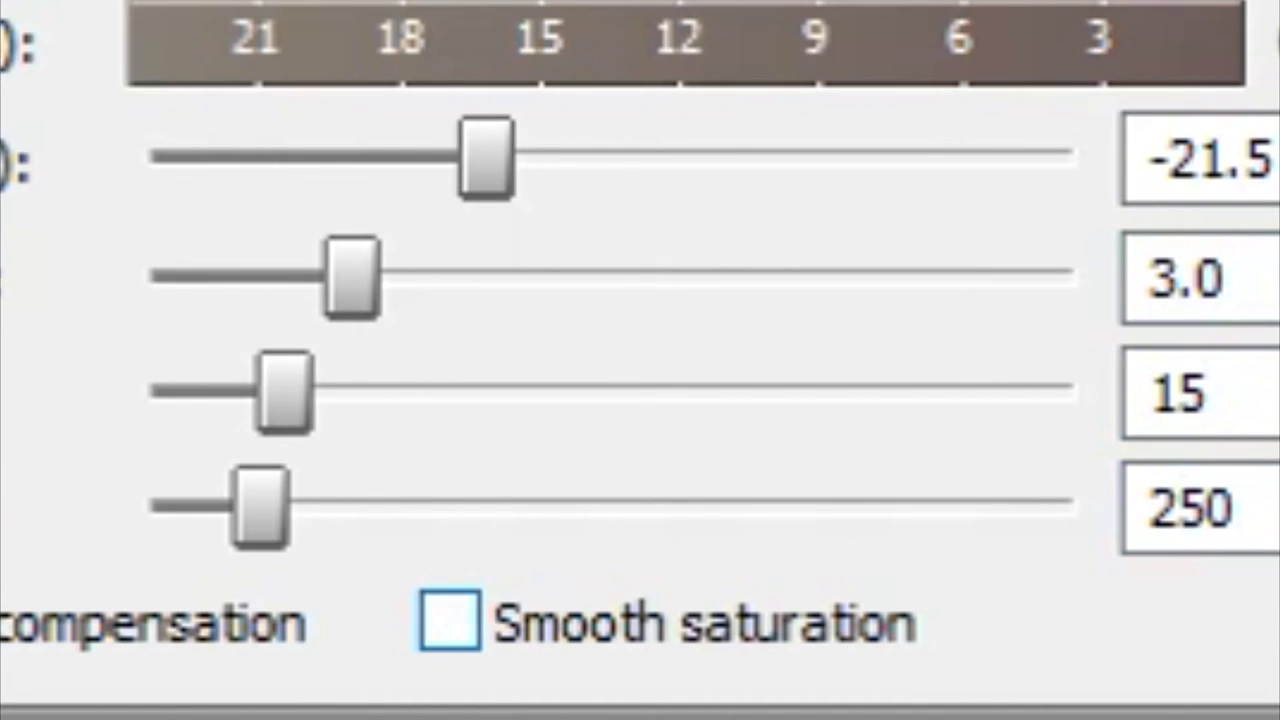
{"action": "left_click", "coordinate": [449, 620]}
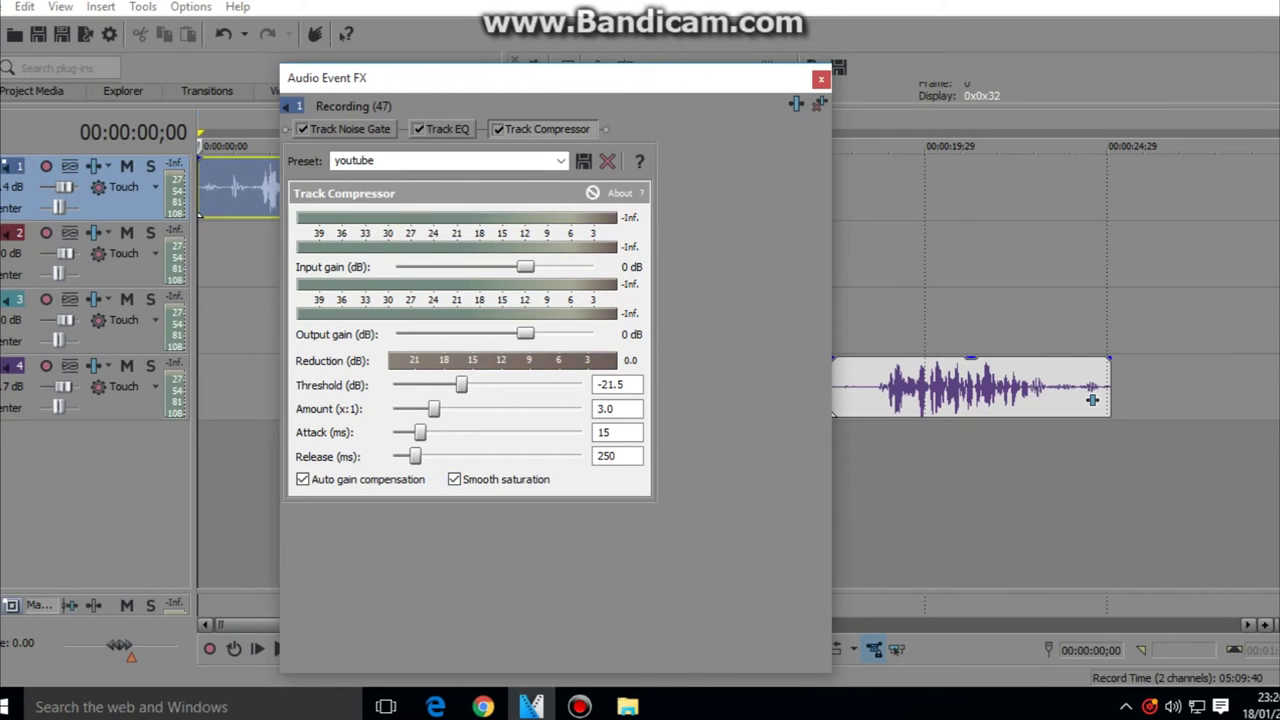
Close the event effects and play back the processed first clip and the second clip on track 2 for comparison.
{"action": "left_click", "coordinate": [821, 79]}
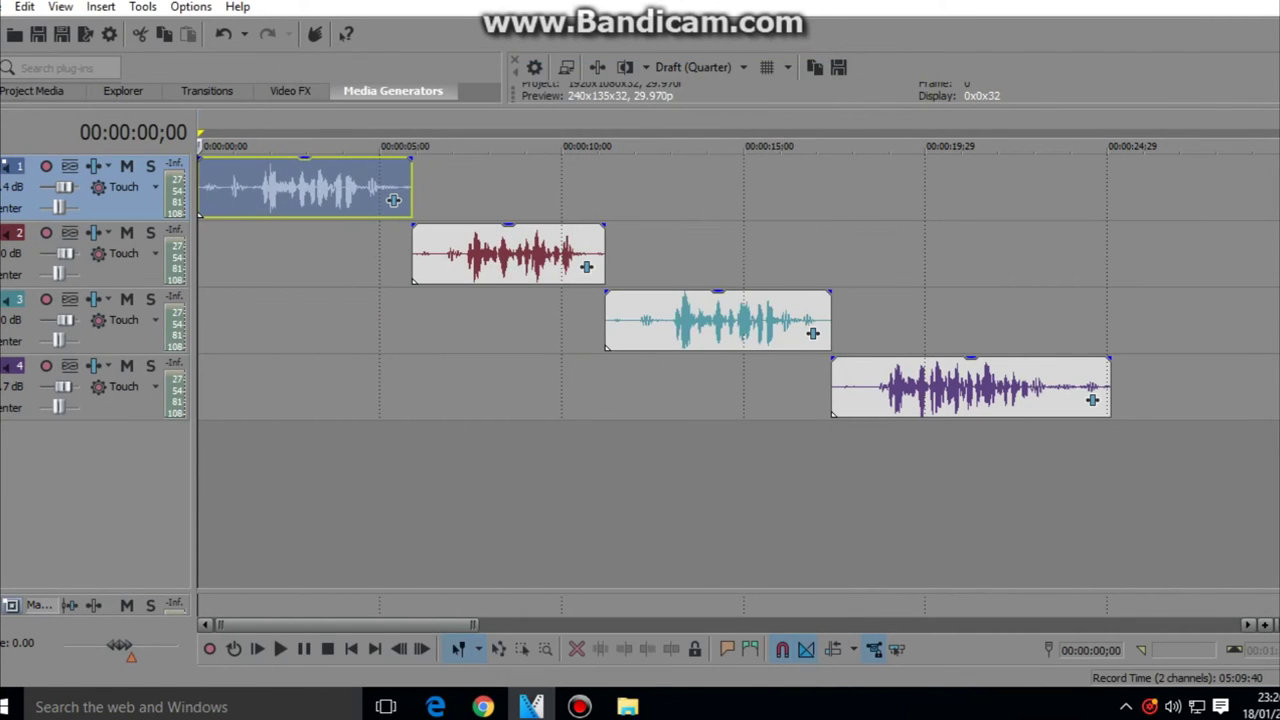
{"action": "key", "text": "space"}
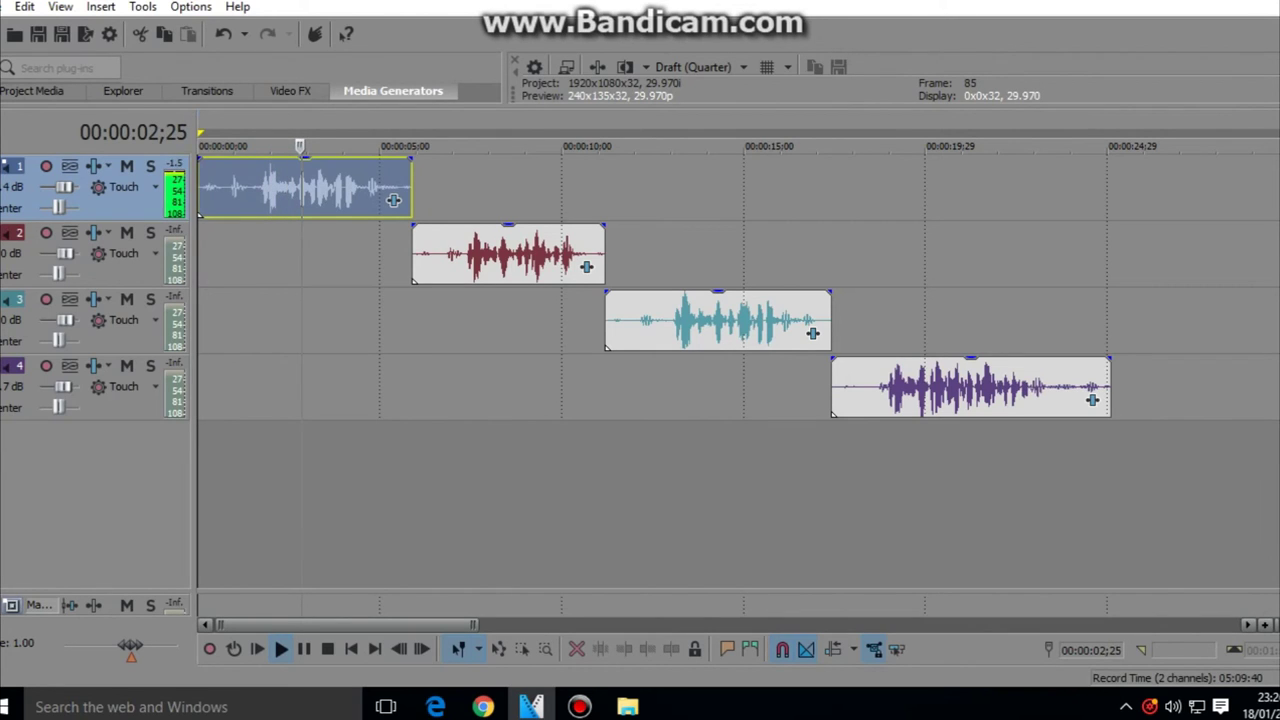
{"action": "key", "text": "space"}
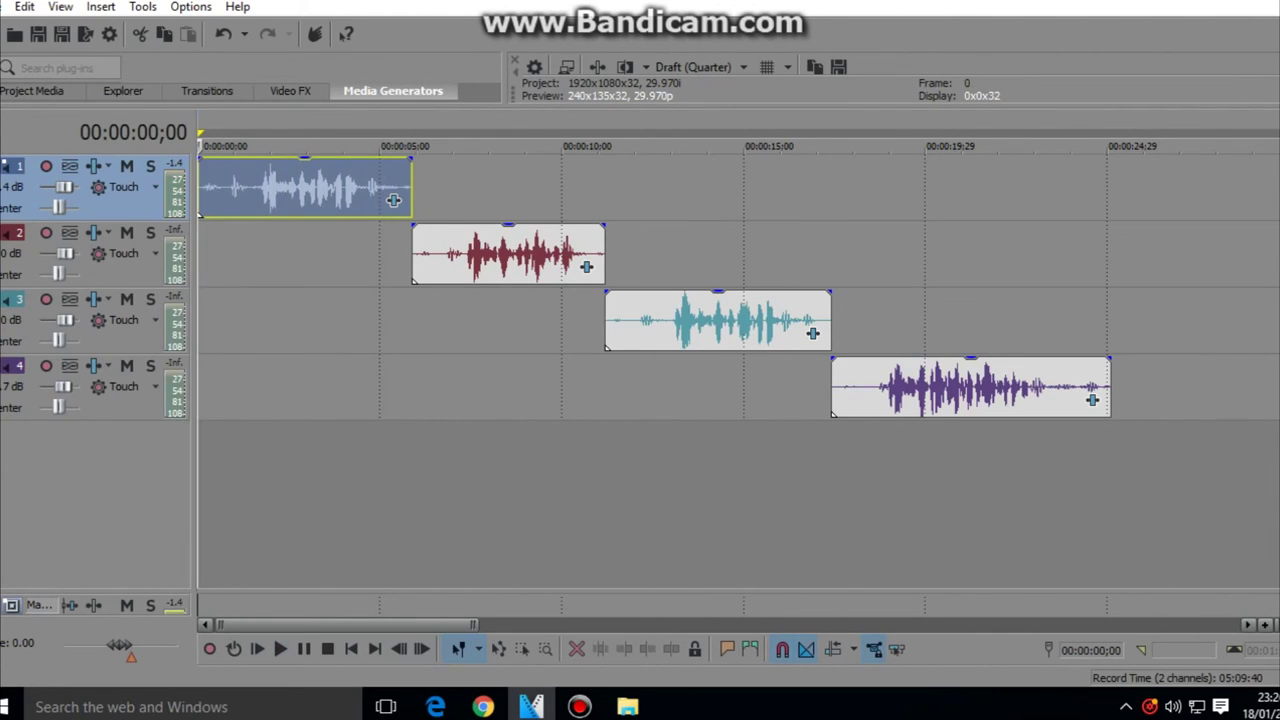
{"action": "left_click", "coordinate": [465, 253]}
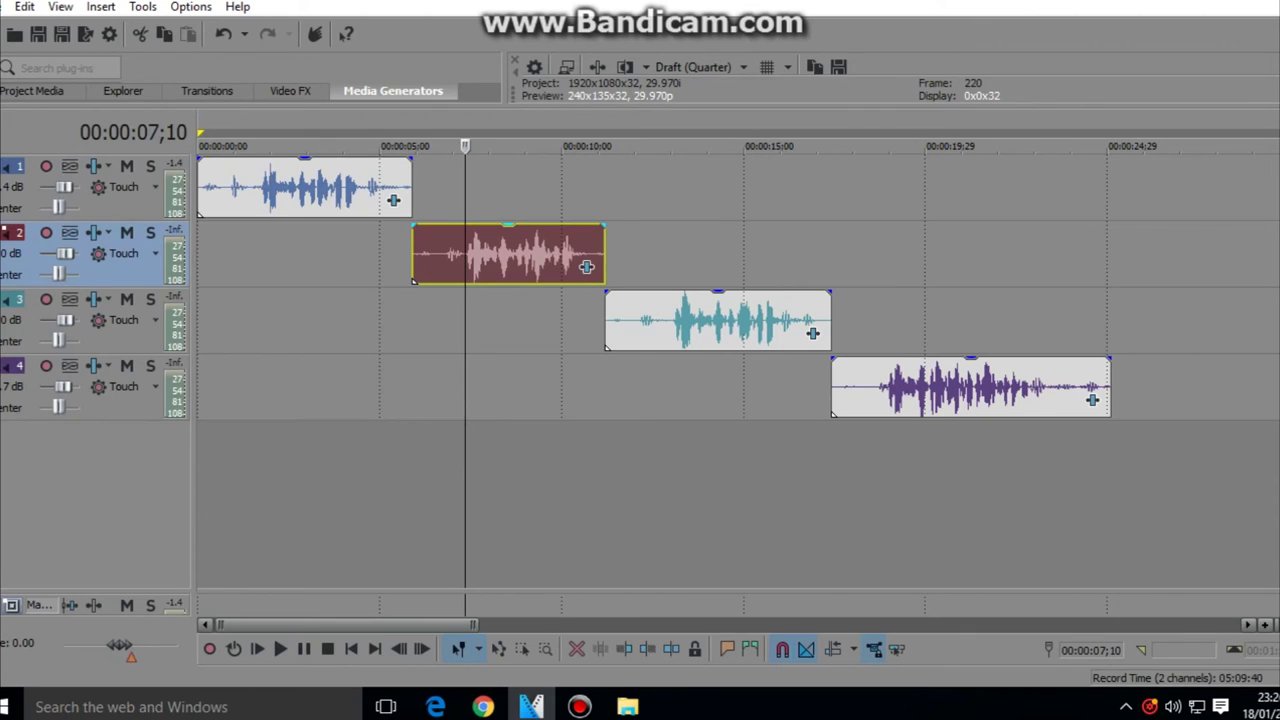
{"action": "key", "text": "space"}
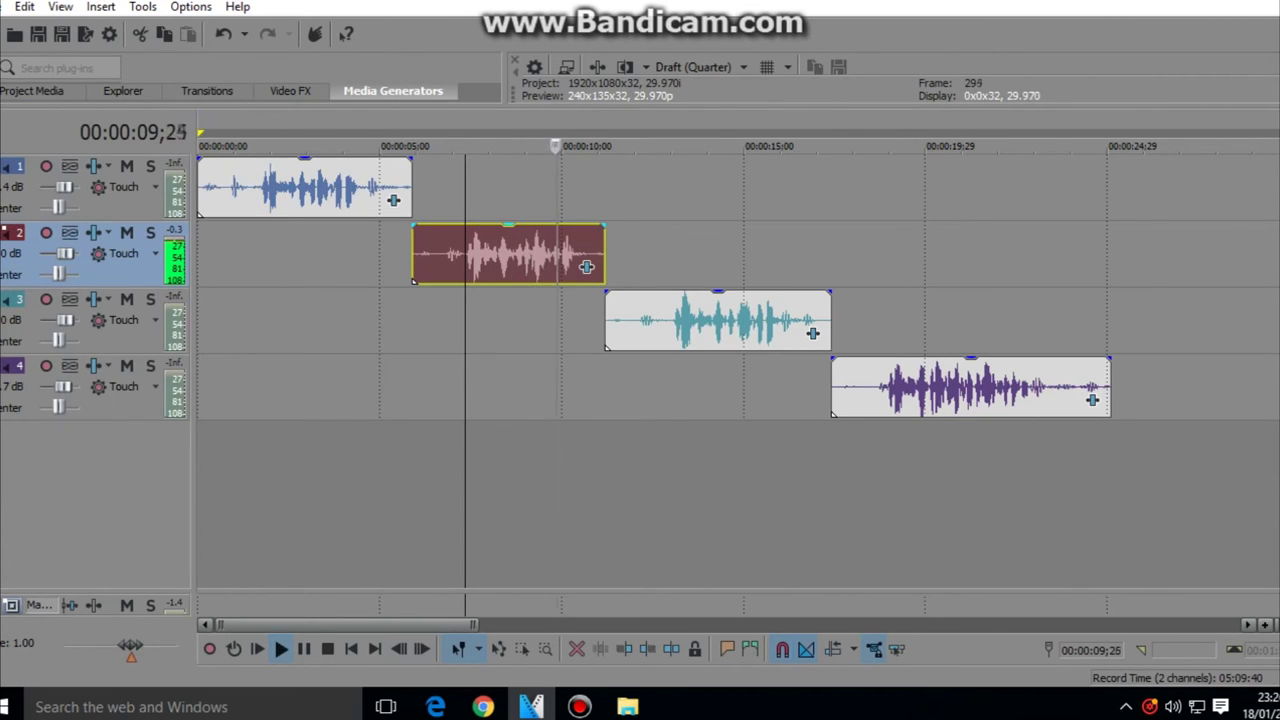
Play the clips on tracks 1 and 2 alternately from mid-speech to compare their sound, and stop playback on track 2.
{"action": "left_click", "coordinate": [393, 200]}
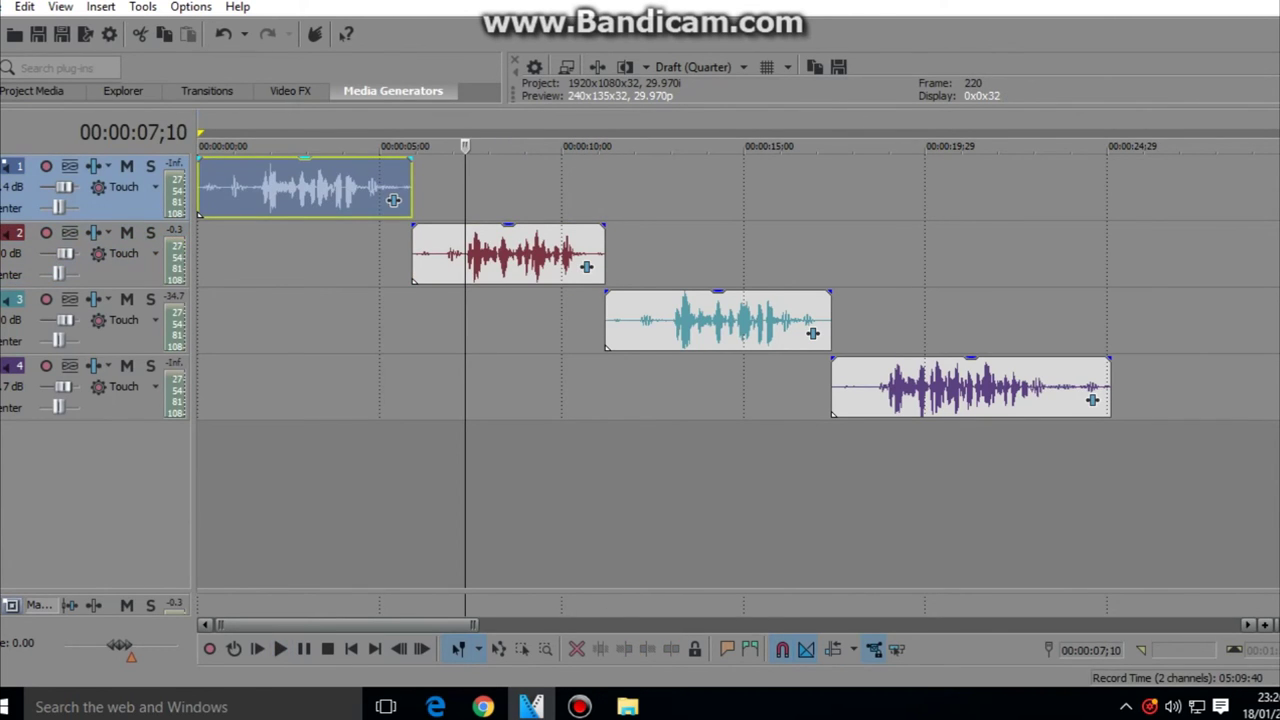
{"action": "left_click", "coordinate": [267, 187]}
{"action": "key", "text": "space"}
{"action": "left_click", "coordinate": [506, 254]}
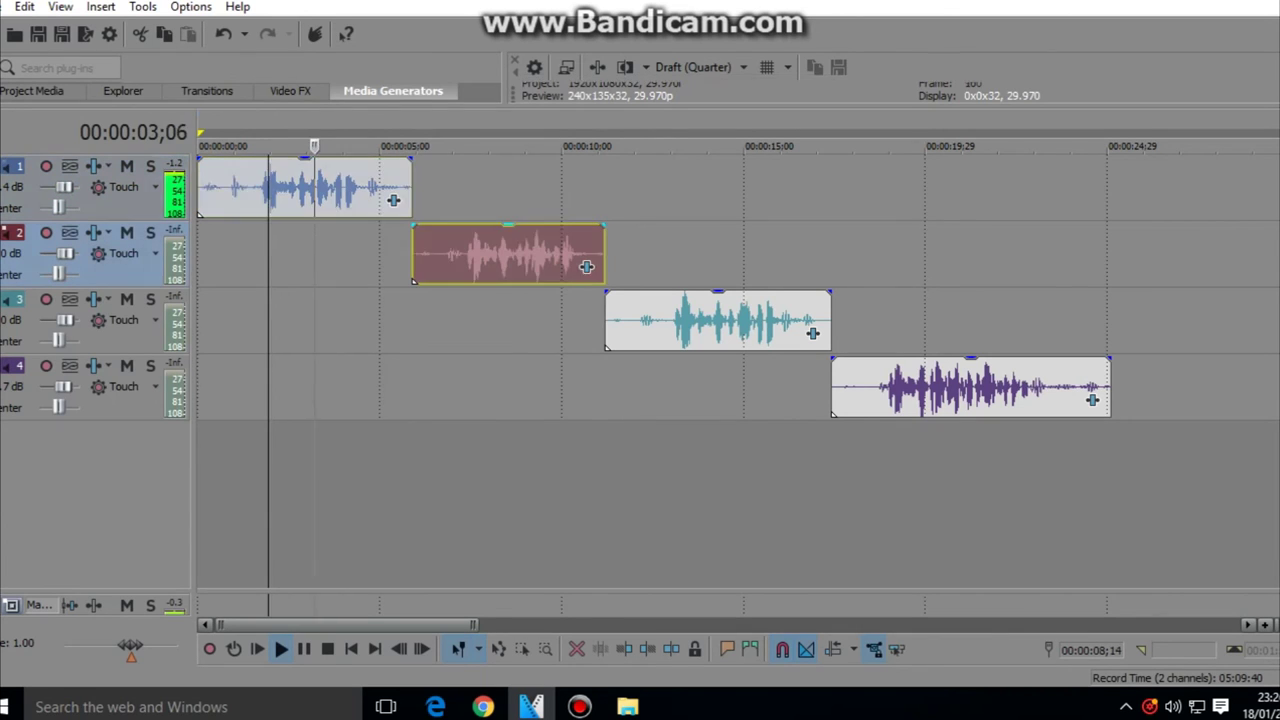
{"action": "left_click", "coordinate": [301, 187]}
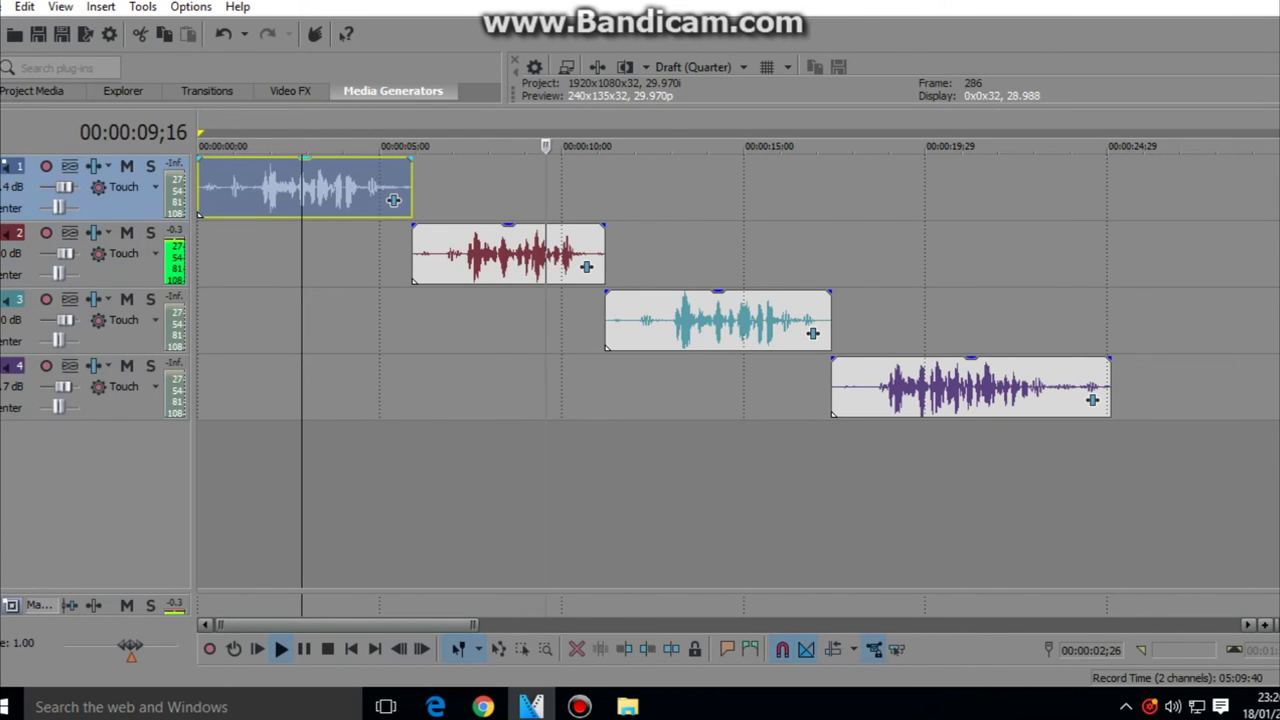
{"action": "left_click", "coordinate": [526, 254]}
{"action": "key", "text": "space"}
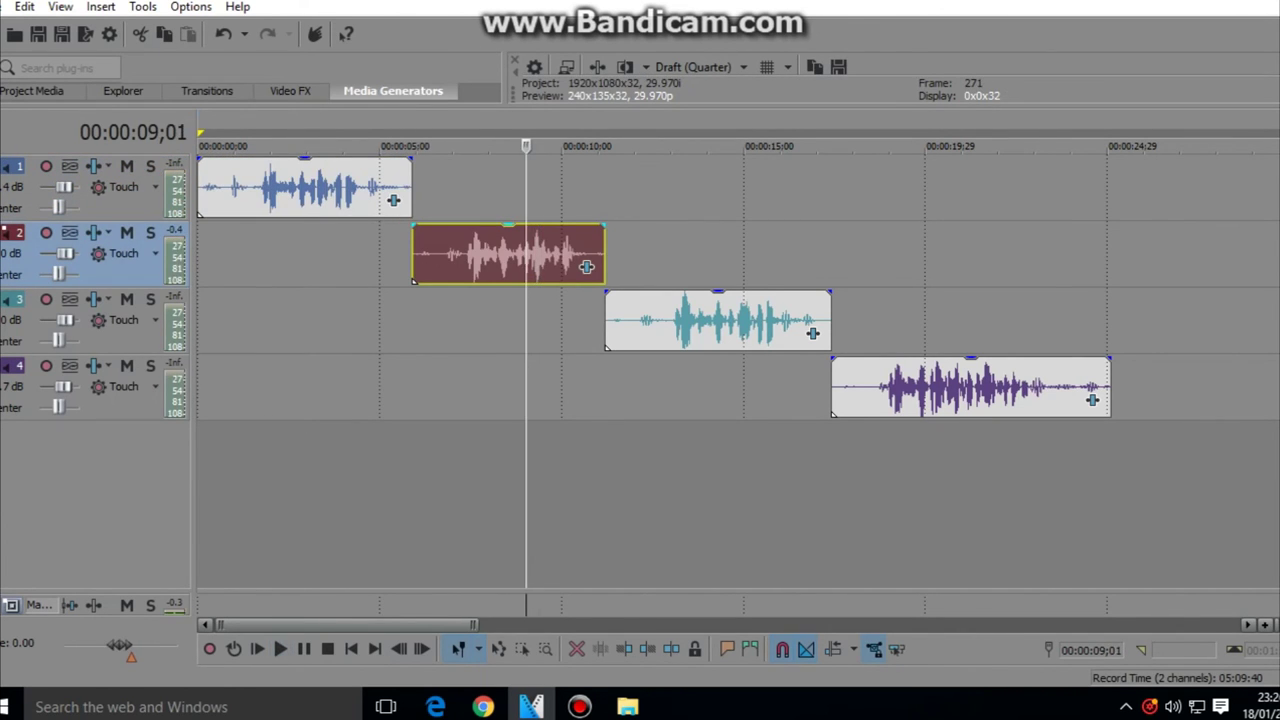
{"action": "left_click", "coordinate": [504, 254]}
{"action": "left_click", "coordinate": [570, 490]}
{"action": "key", "text": "ctrl+a"}
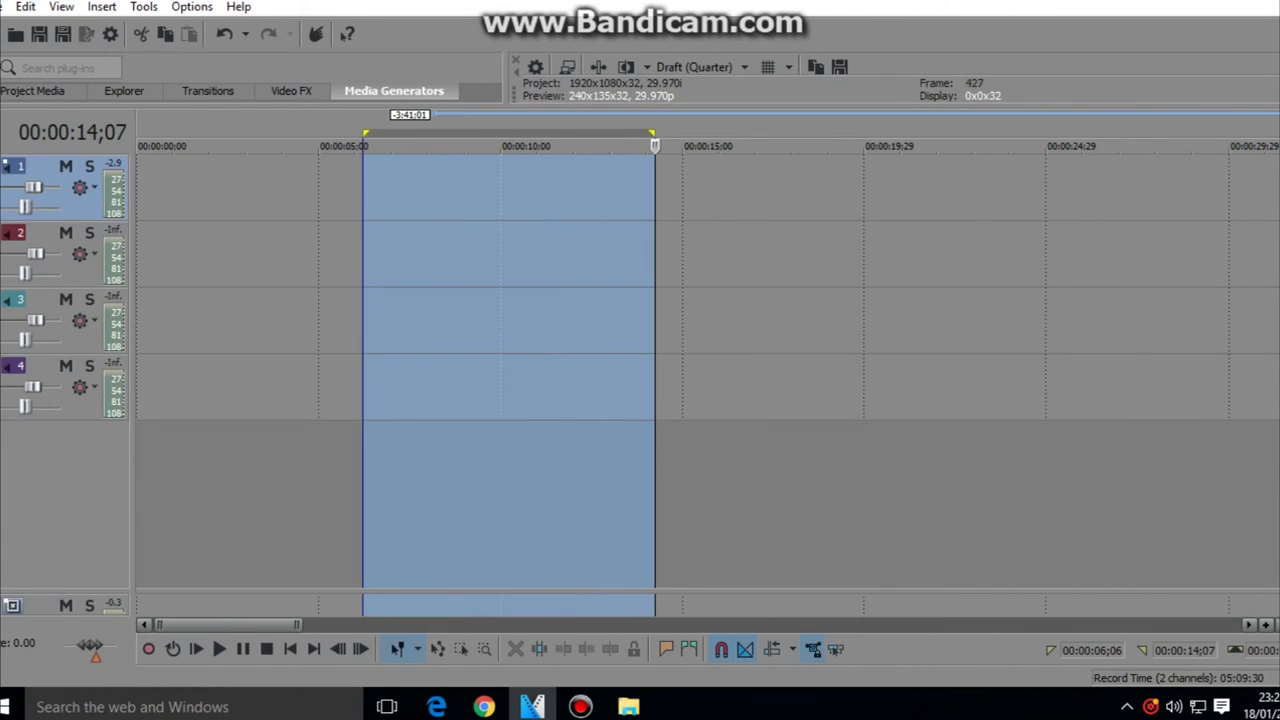
{"action": "left_click", "coordinate": [656, 370]}
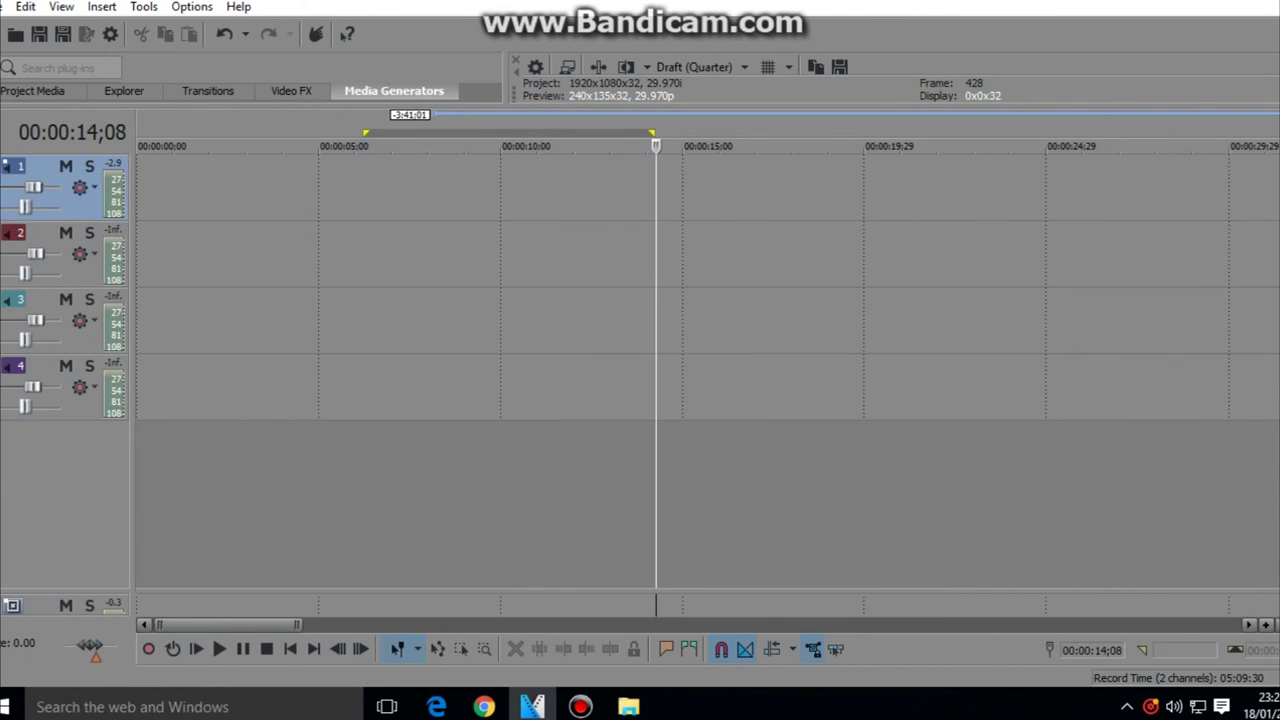
{"action": "left_click", "coordinate": [243, 370]}
{"action": "left_click", "coordinate": [628, 707]}
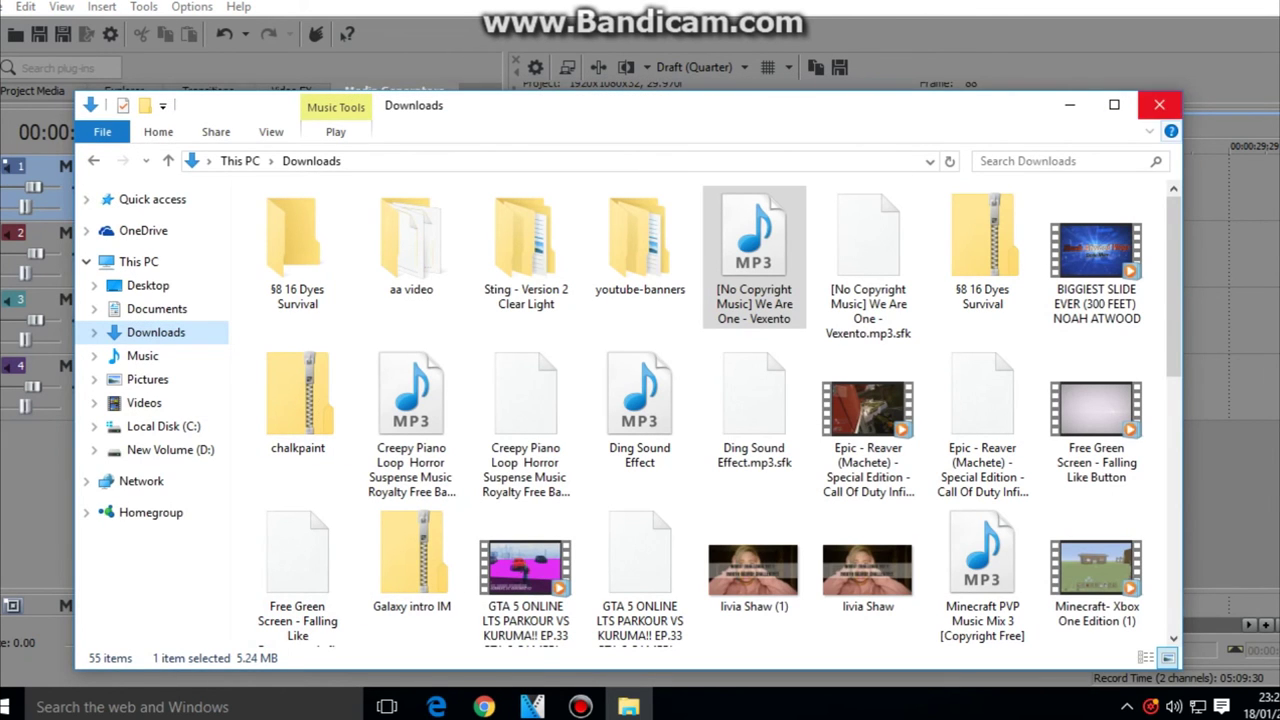
{"action": "left_click", "coordinate": [1159, 104]}
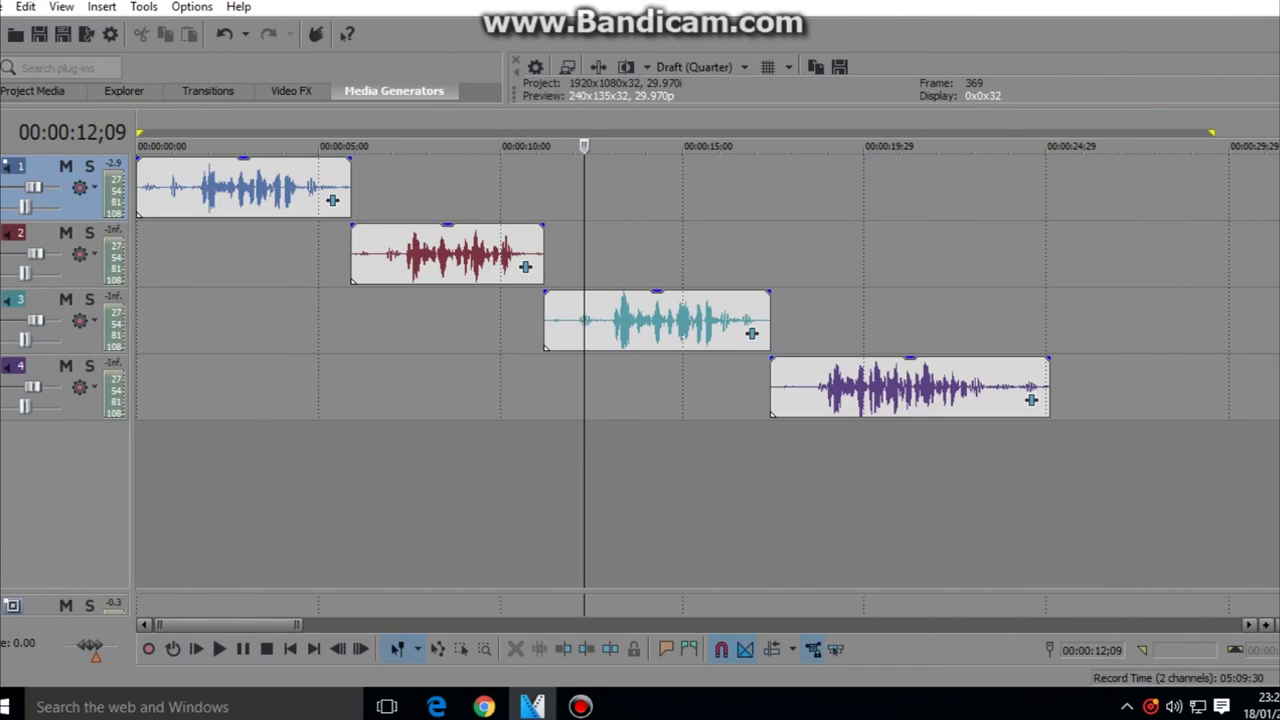